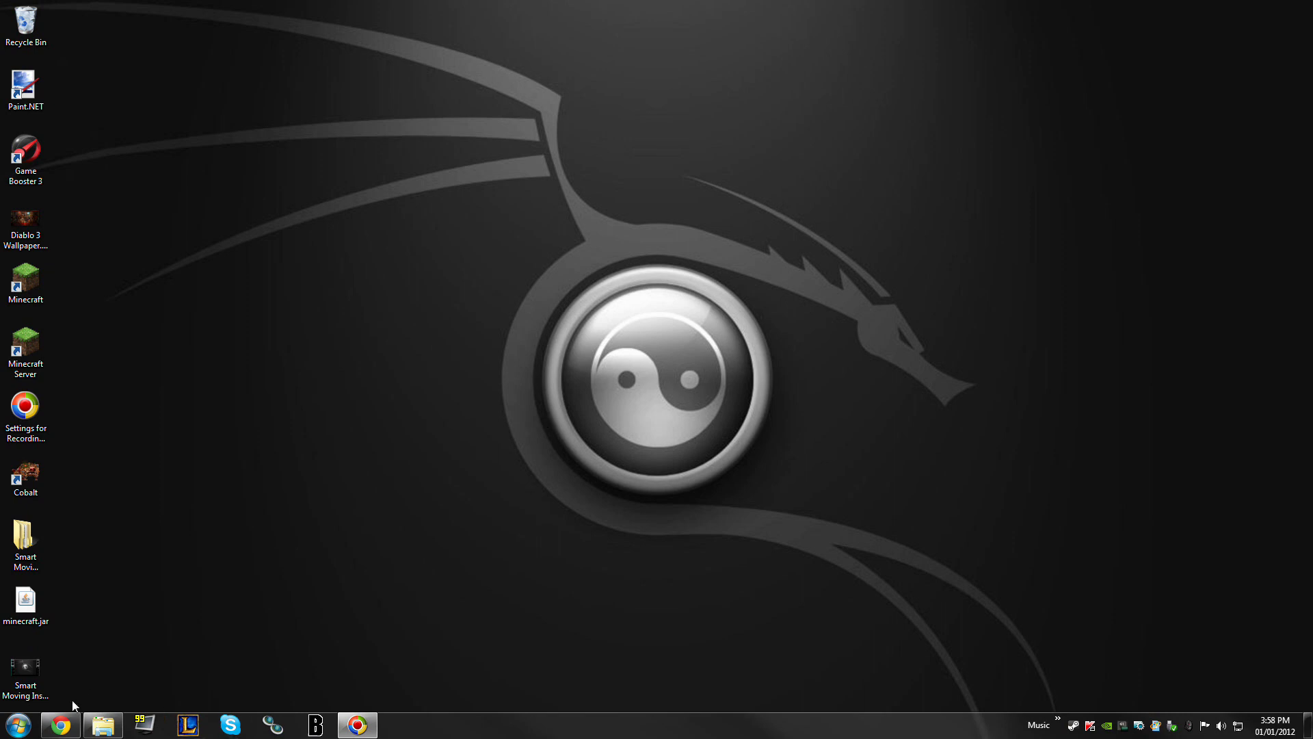
Step: From Smart Moving's Required Mods list, open the Player API client thread in a new tab and view it
{"action": "left_click", "coordinate": [61, 724]}
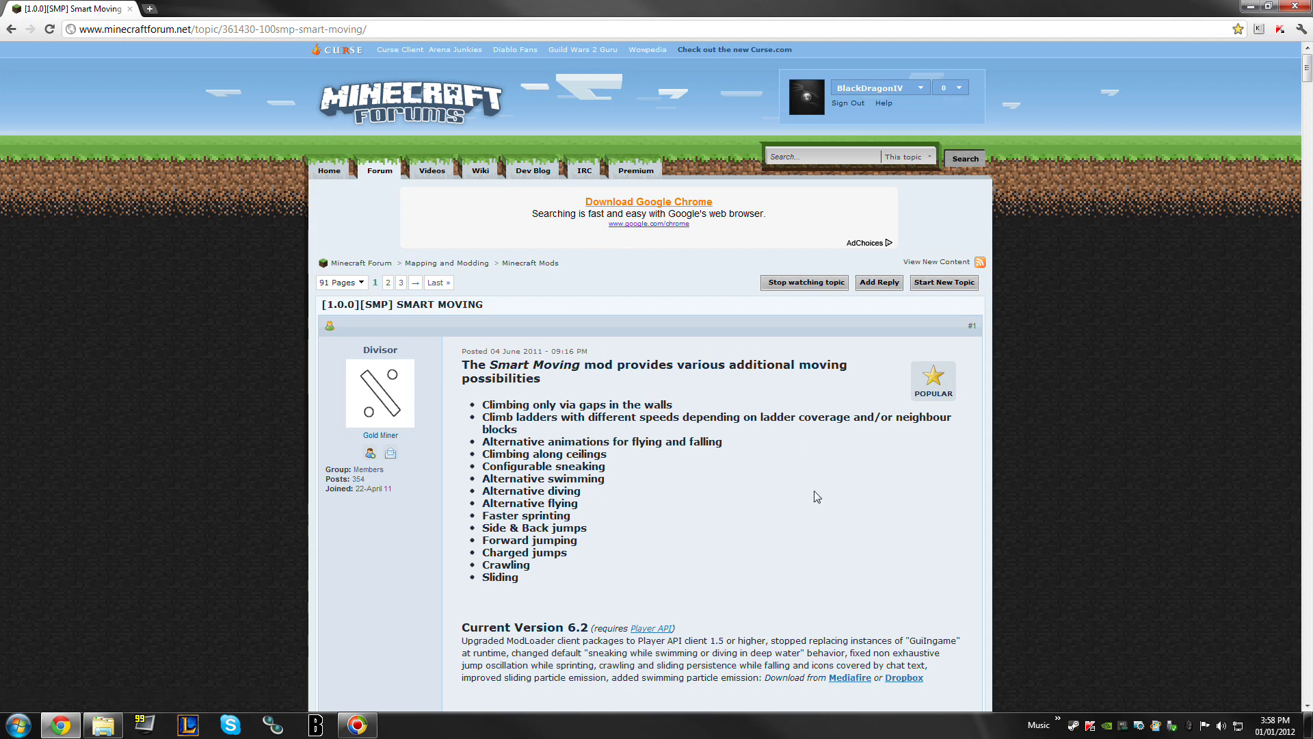
{"action": "scroll", "coordinate": [818, 497], "scroll_direction": "down", "scroll_amount": 2}
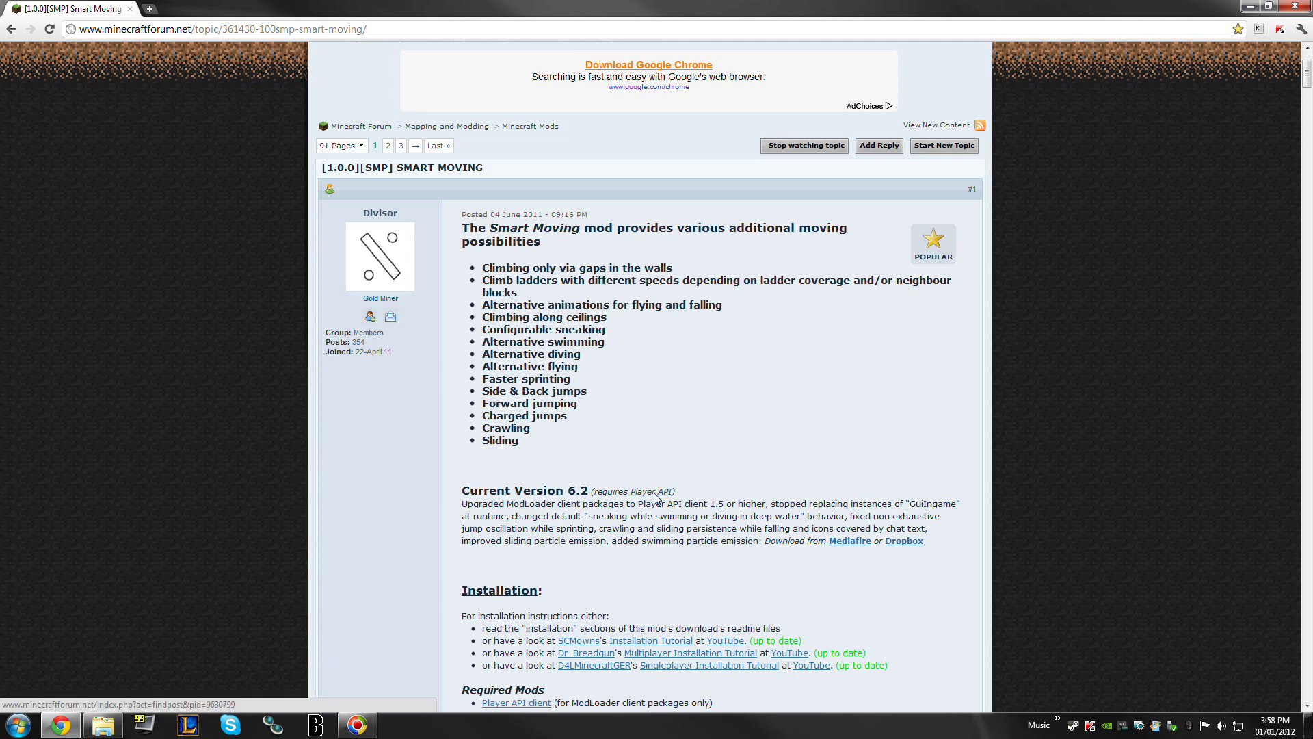
{"action": "scroll", "coordinate": [906, 493], "scroll_direction": "down", "scroll_amount": 3}
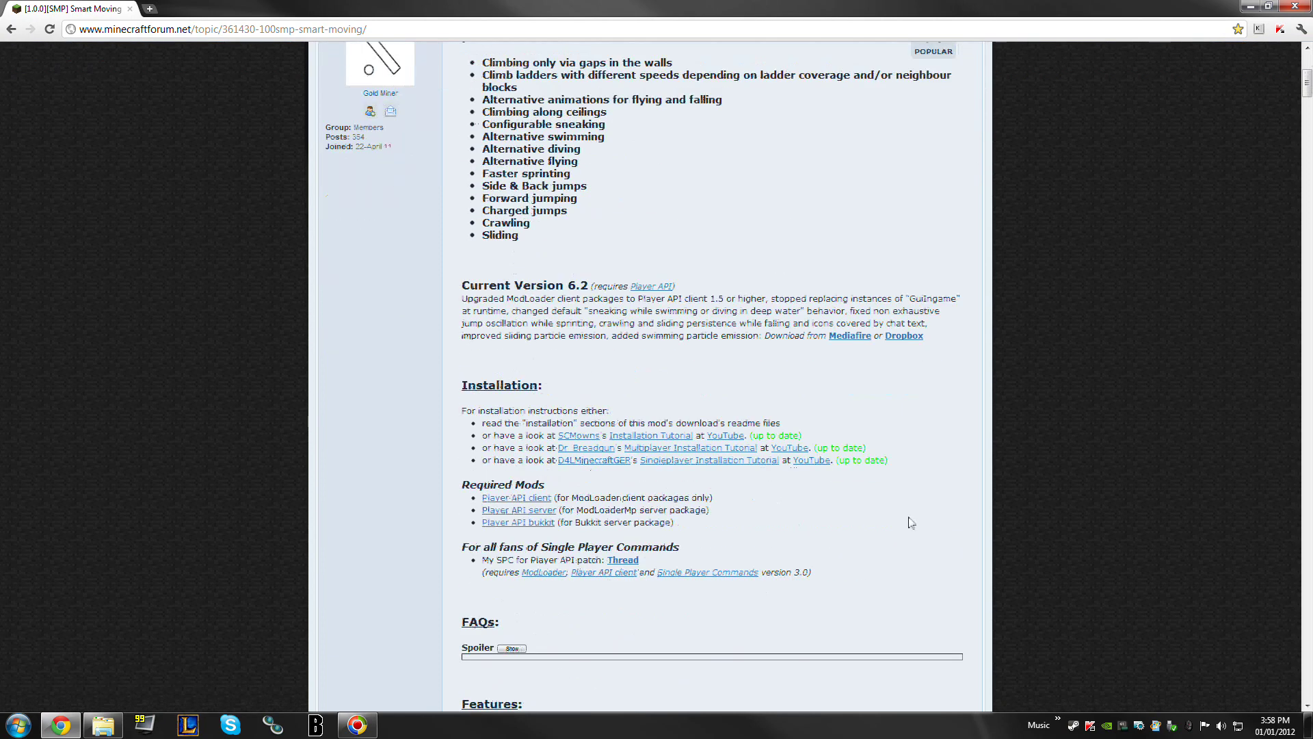
{"action": "middle_click", "coordinate": [526, 498]}
{"action": "left_click", "coordinate": [225, 9]}
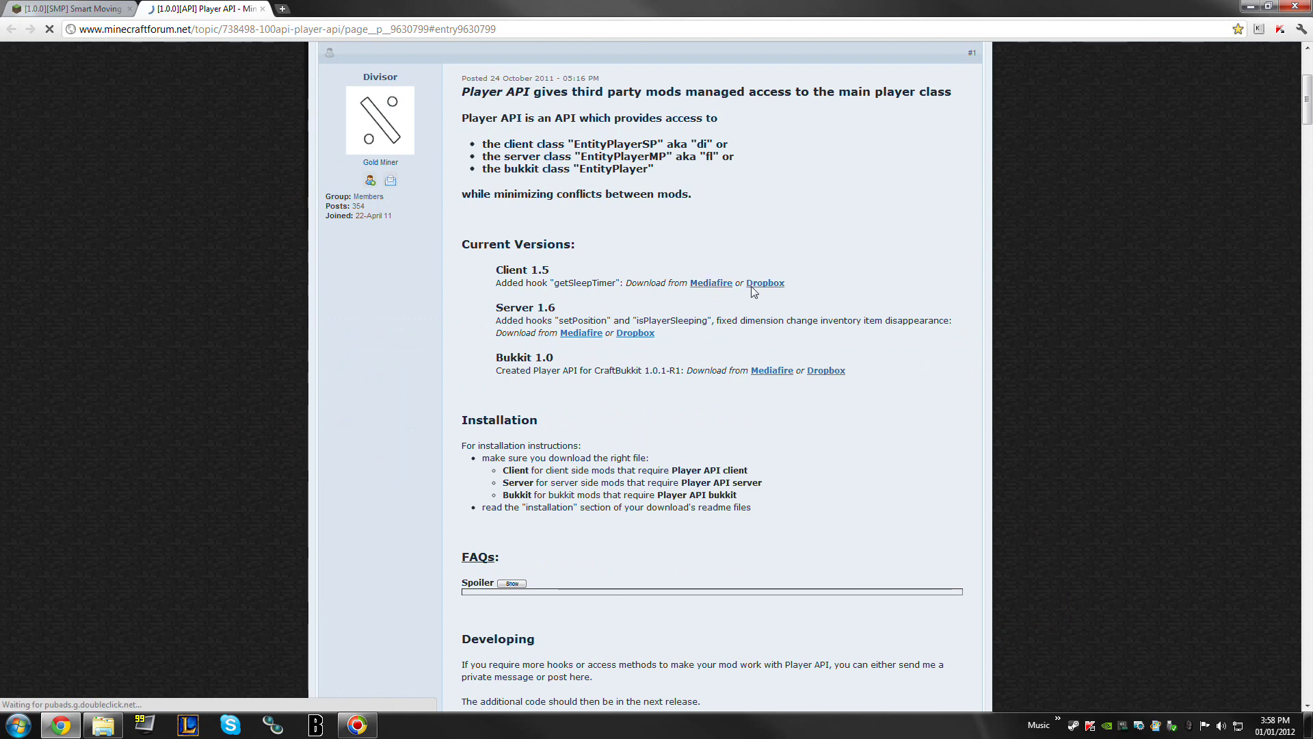
Step: Open Risugami's Mods from the ModLoader link, review its ModLoader downloads, then start a blank tab
{"action": "key", "text": "ctrl+Tab"}
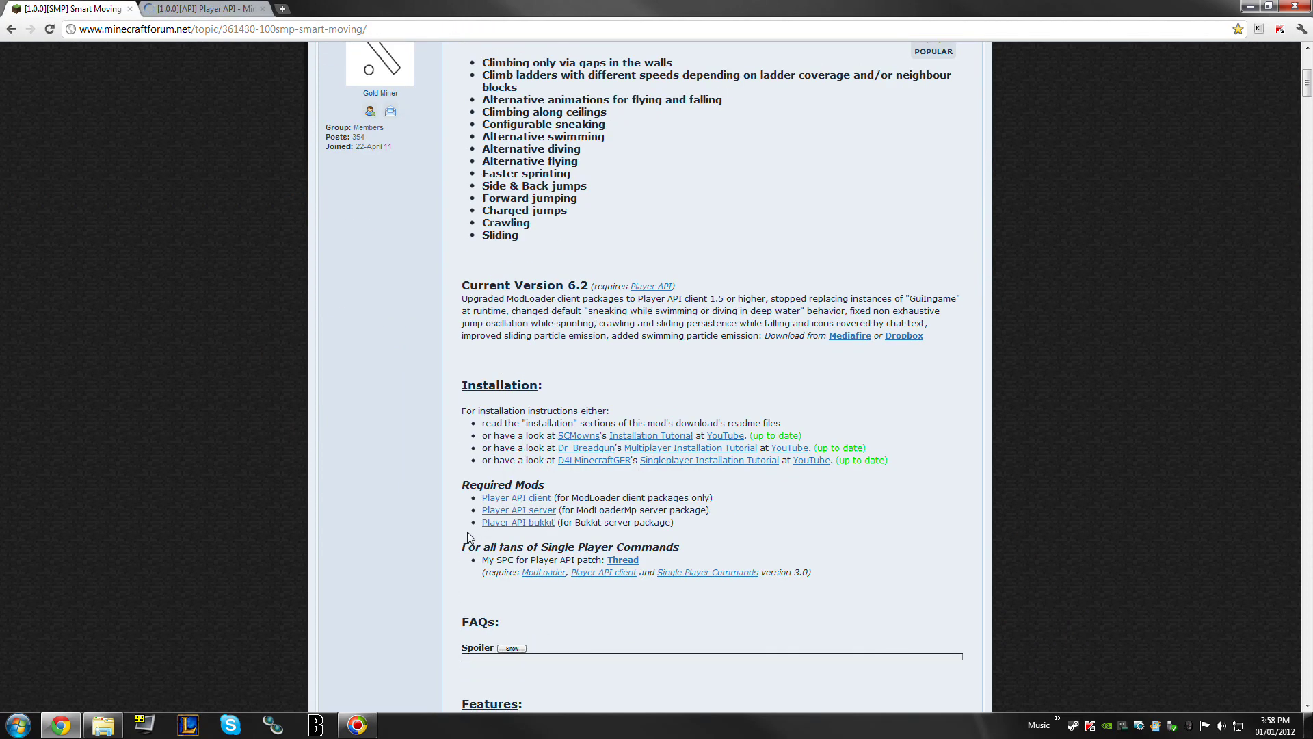
{"action": "scroll", "coordinate": [469, 538], "scroll_direction": "down", "scroll_amount": 1}
{"action": "middle_click", "coordinate": [544, 504]}
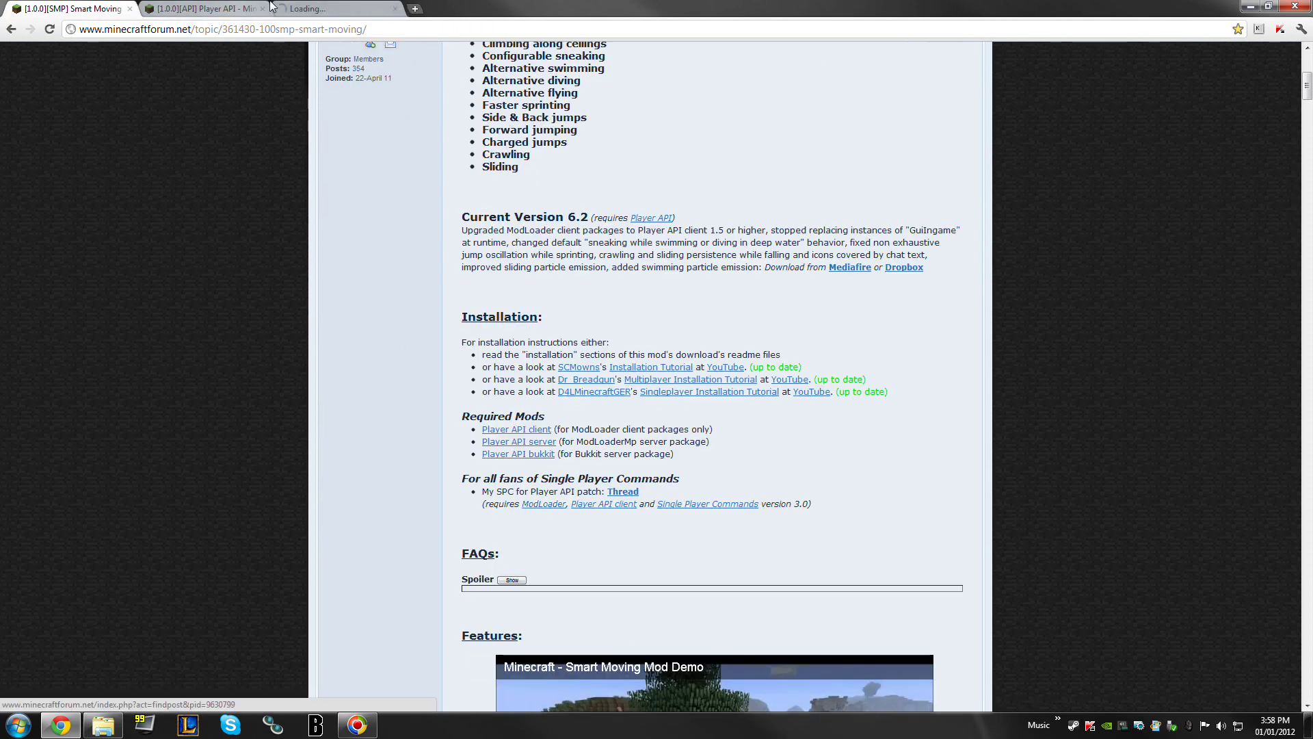
{"action": "left_click", "coordinate": [301, 9]}
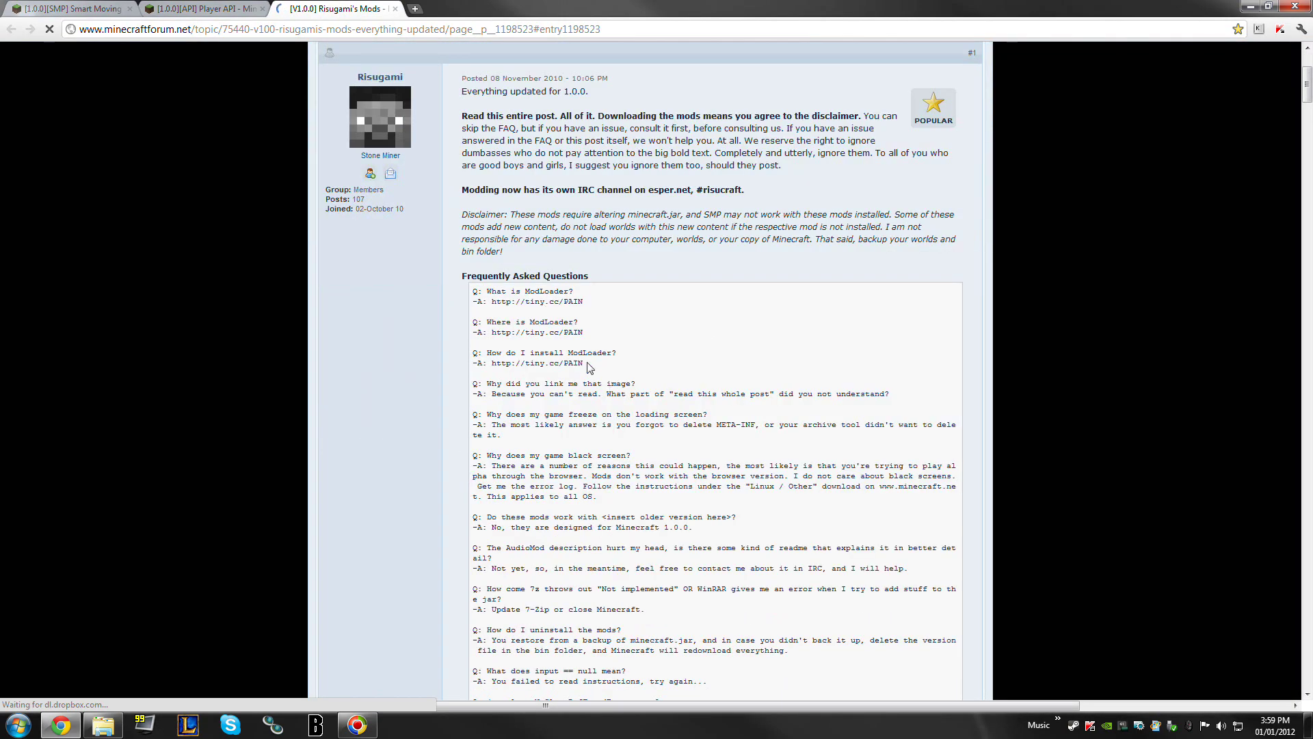
{"action": "scroll", "coordinate": [709, 450], "scroll_direction": "down", "scroll_amount": 6}
{"action": "scroll", "coordinate": [709, 449], "scroll_direction": "down", "scroll_amount": 9}
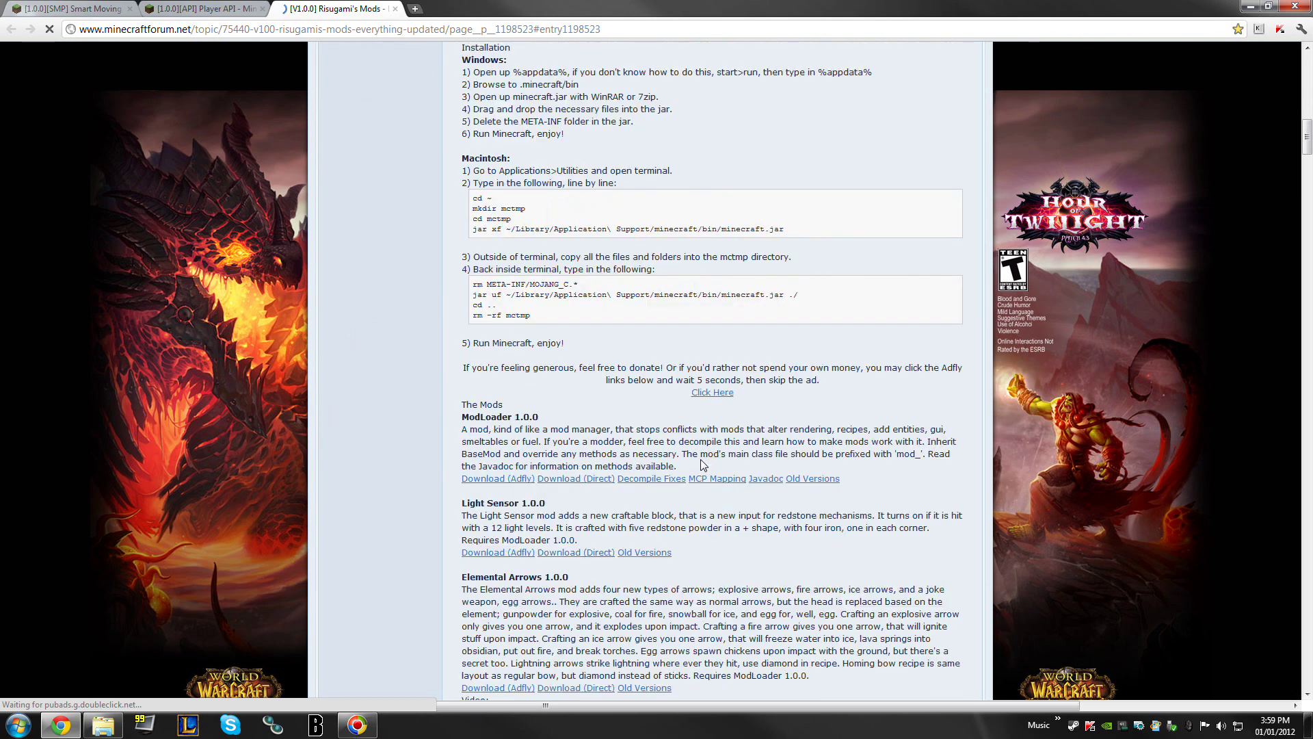
{"action": "scroll", "coordinate": [703, 465], "scroll_direction": "down", "scroll_amount": 1}
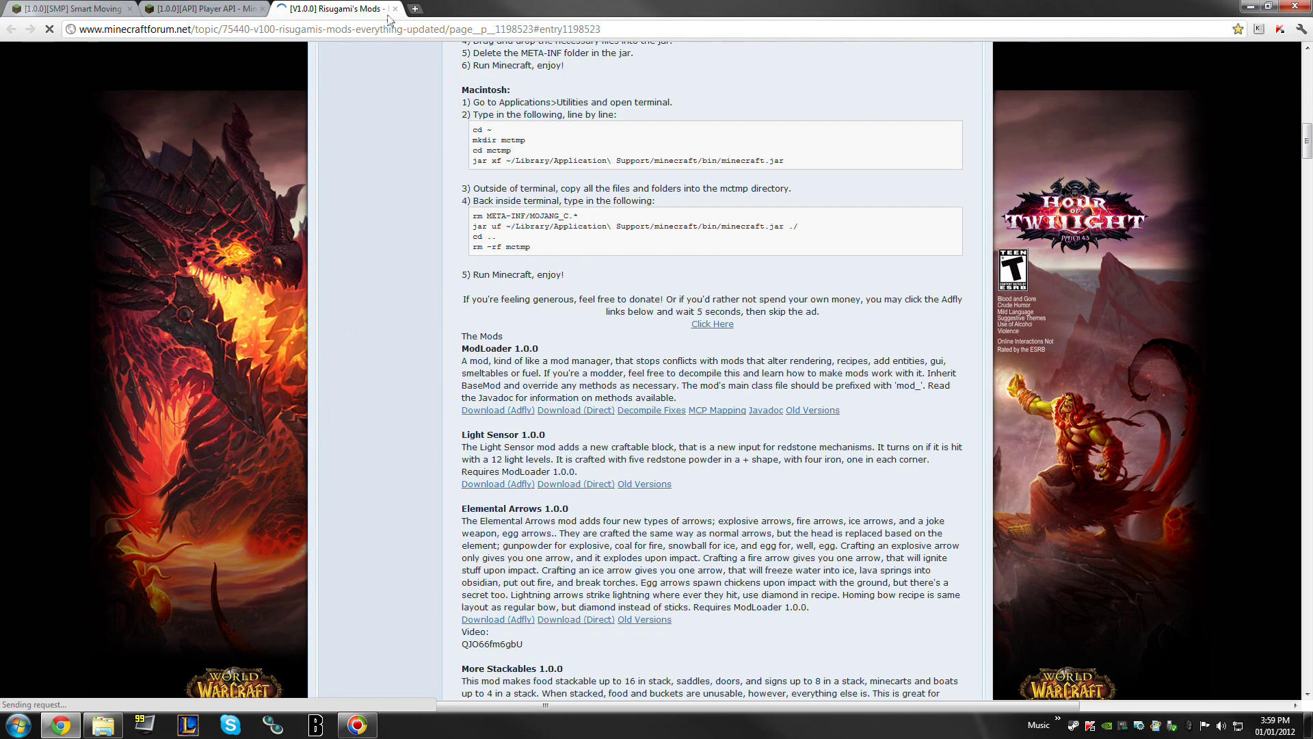
{"action": "left_click", "coordinate": [408, 9]}
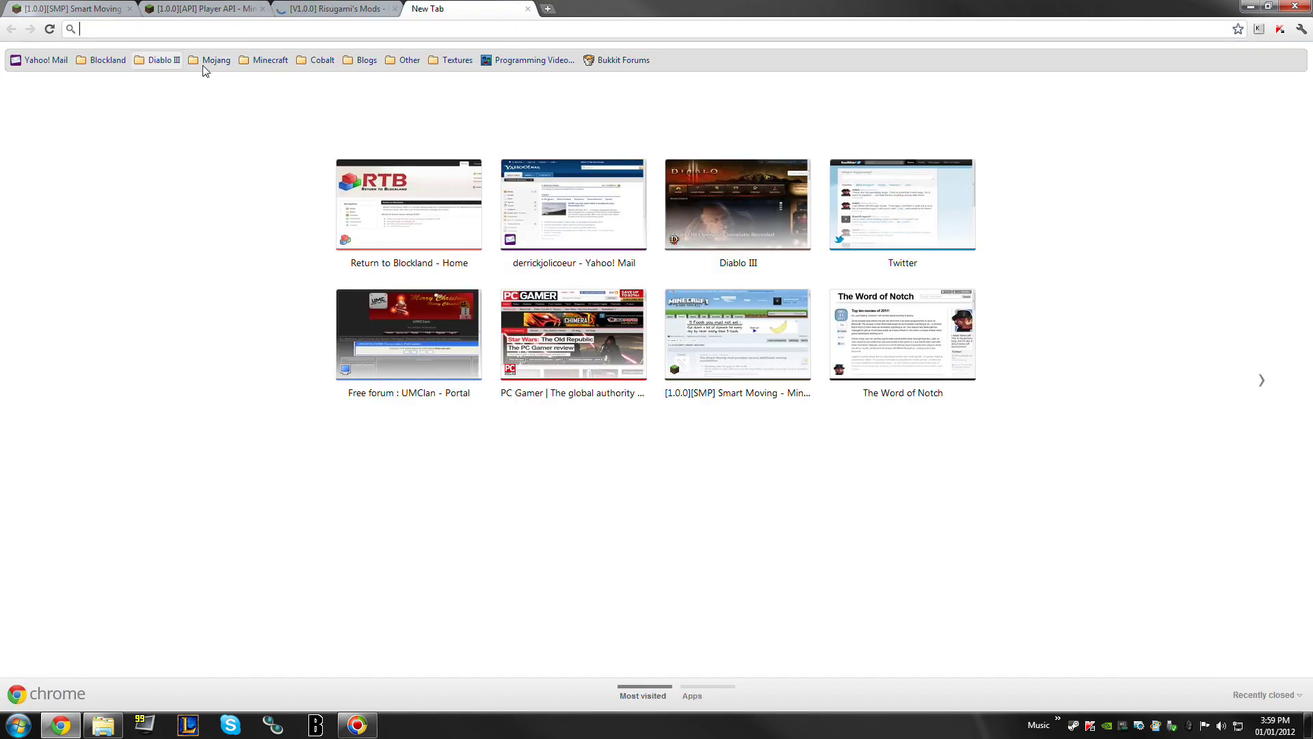
Step: Load the Minecraft > ModloaderMP bookmark and jump to the ModLoaderMp Unofficial section
{"action": "left_click", "coordinate": [267, 63]}
{"action": "left_click", "coordinate": [309, 216]}
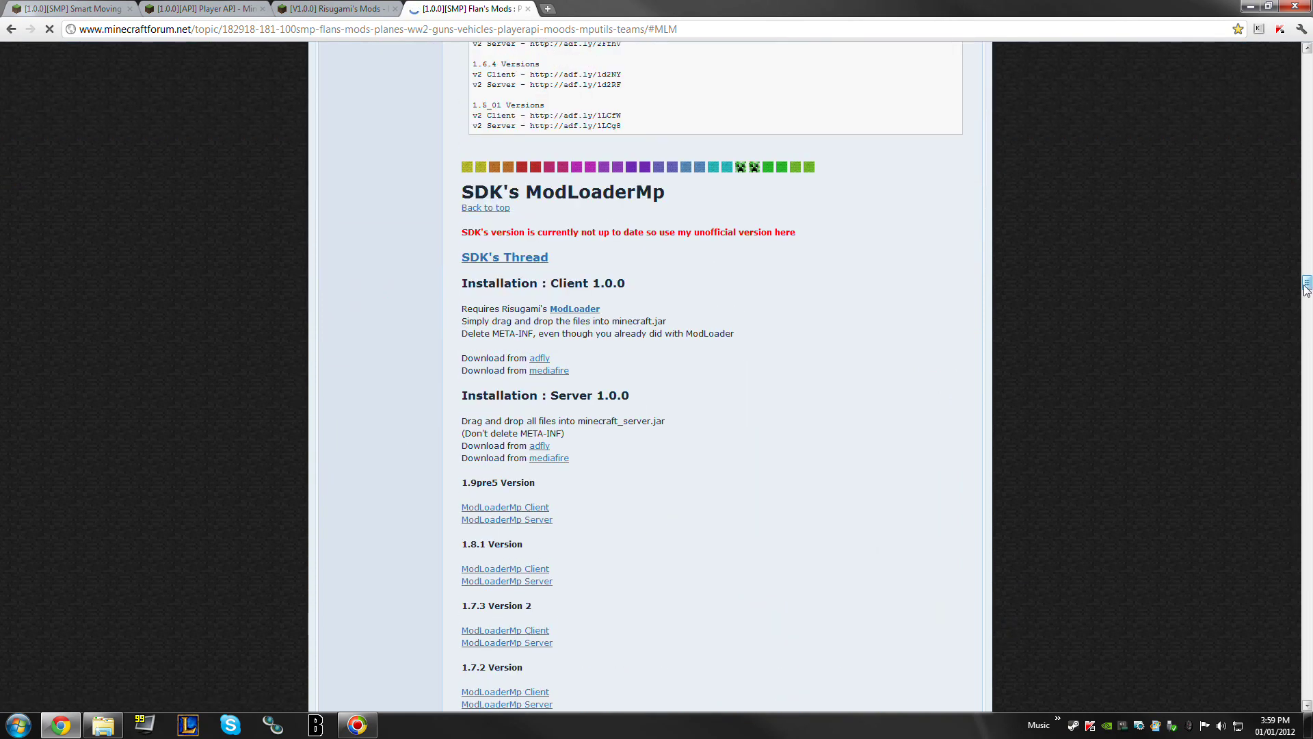
{"action": "left_click_drag", "start_coordinate": [1307, 286], "coordinate": [1307, 61]}
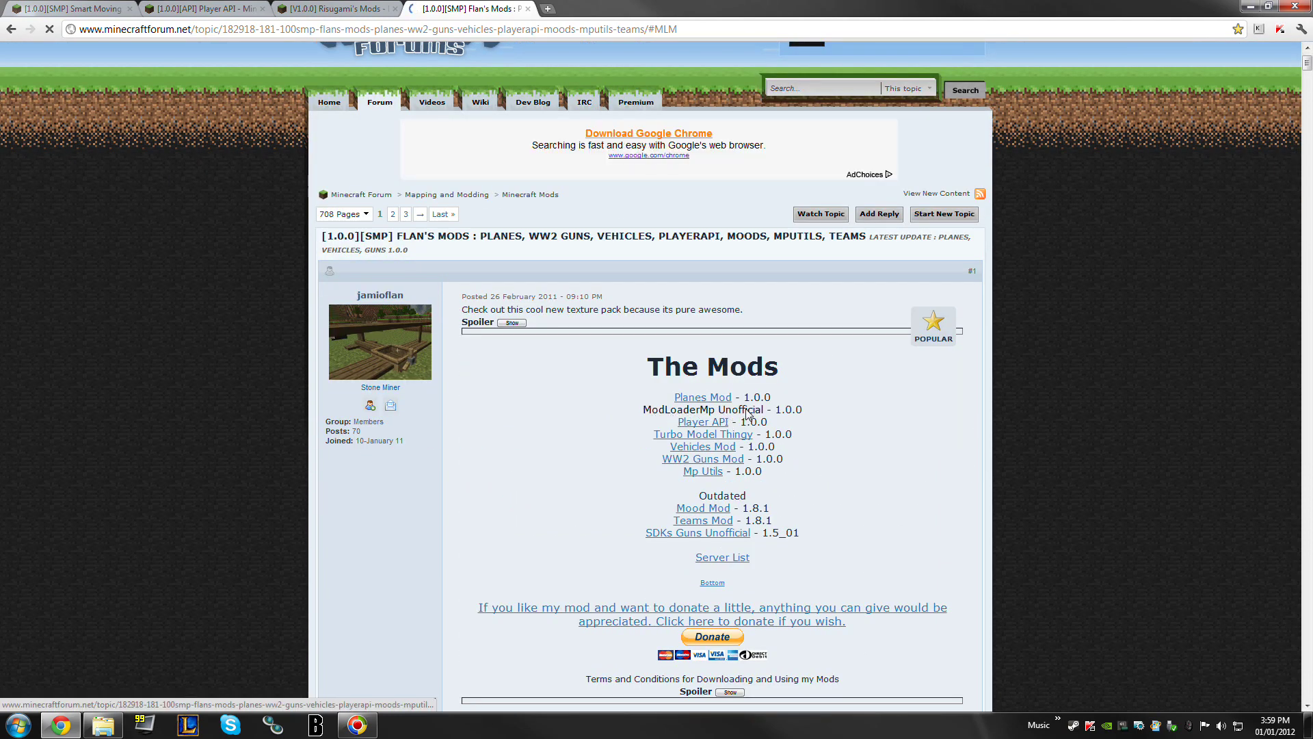
{"action": "left_click", "coordinate": [725, 412]}
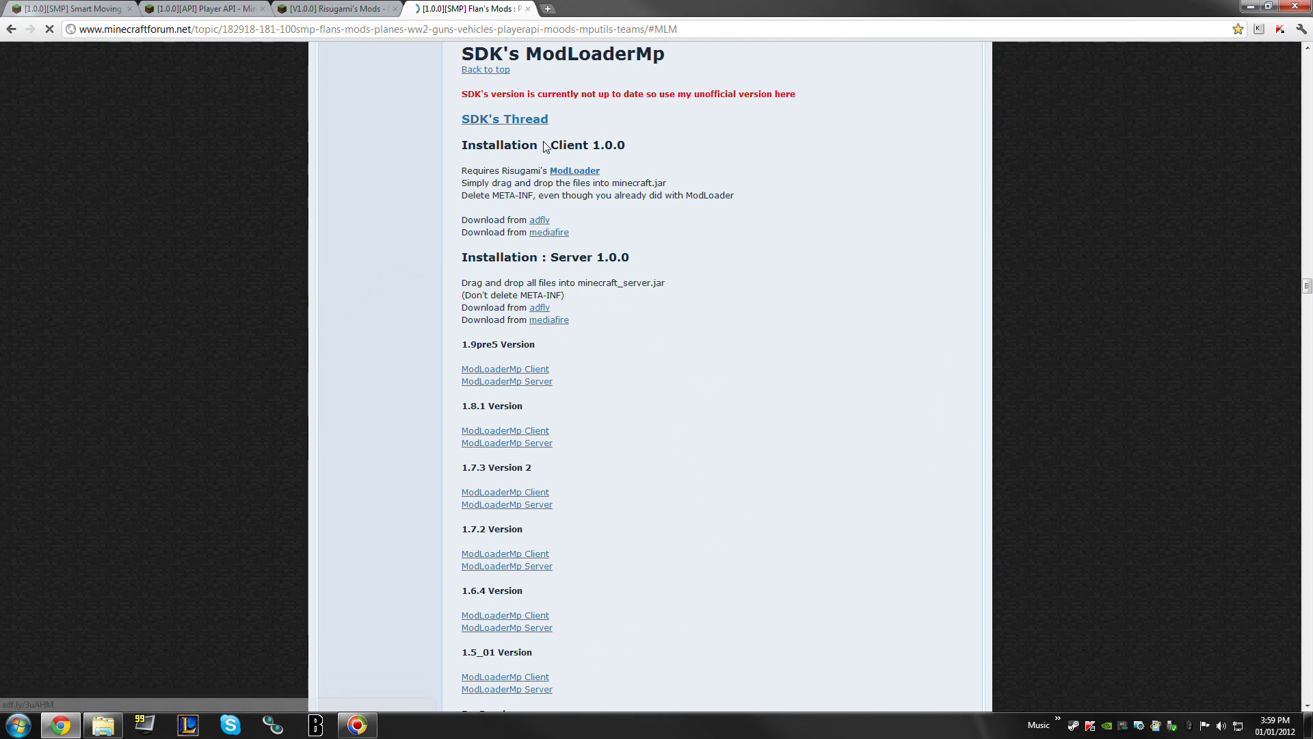
Step: Highlight the Client 1.0.0 heading, then close the Flan's Mods and Smart Moving tabs
{"action": "left_click_drag", "start_coordinate": [542, 145], "coordinate": [663, 148]}
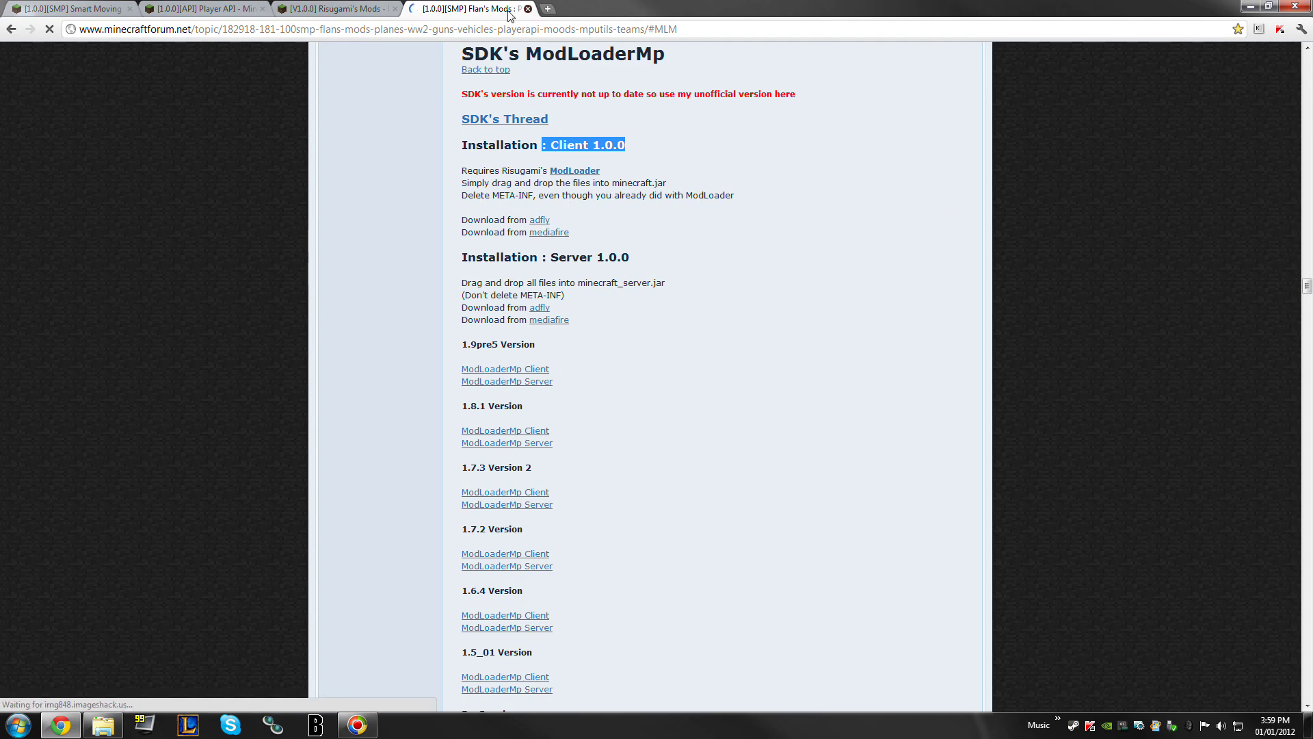
{"action": "left_click", "coordinate": [533, 12]}
{"action": "left_click", "coordinate": [134, 12]}
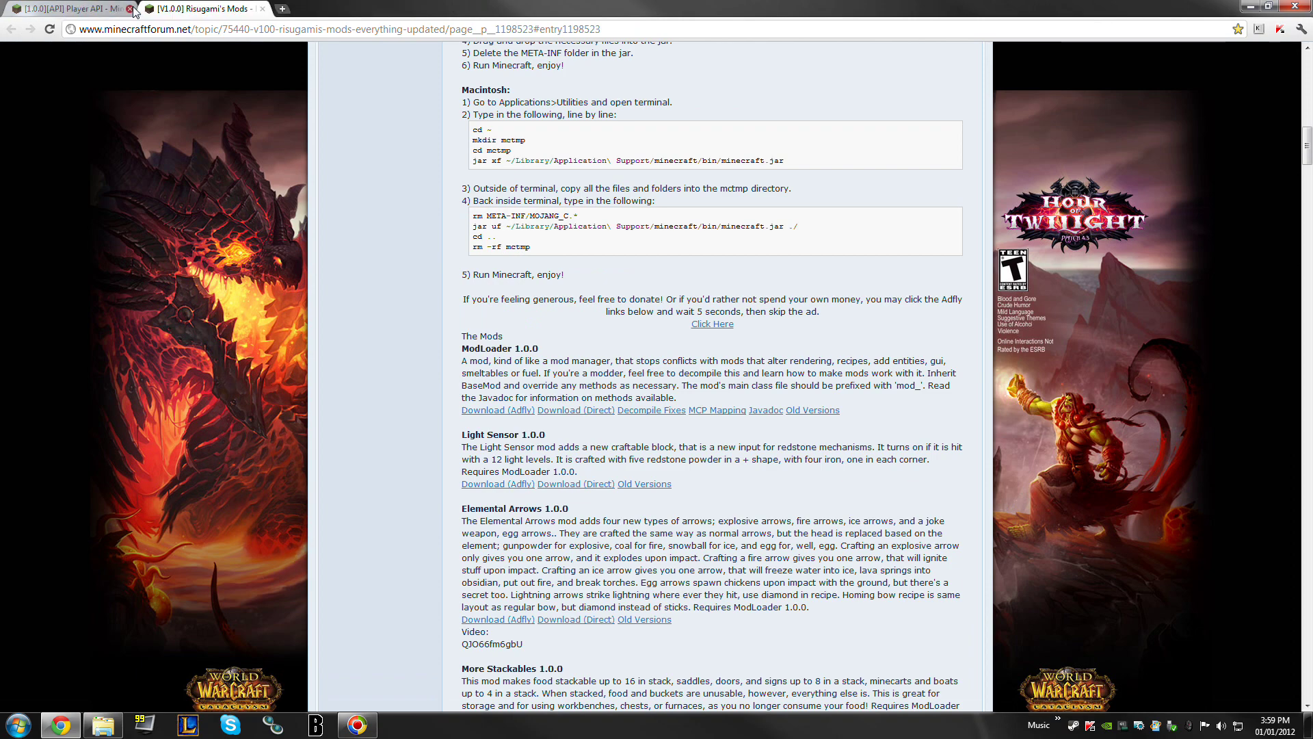
Step: Close the remaining browser tabs and open the %appdata% folder through Run
{"action": "left_click", "coordinate": [130, 10]}
{"action": "left_click", "coordinate": [130, 9]}
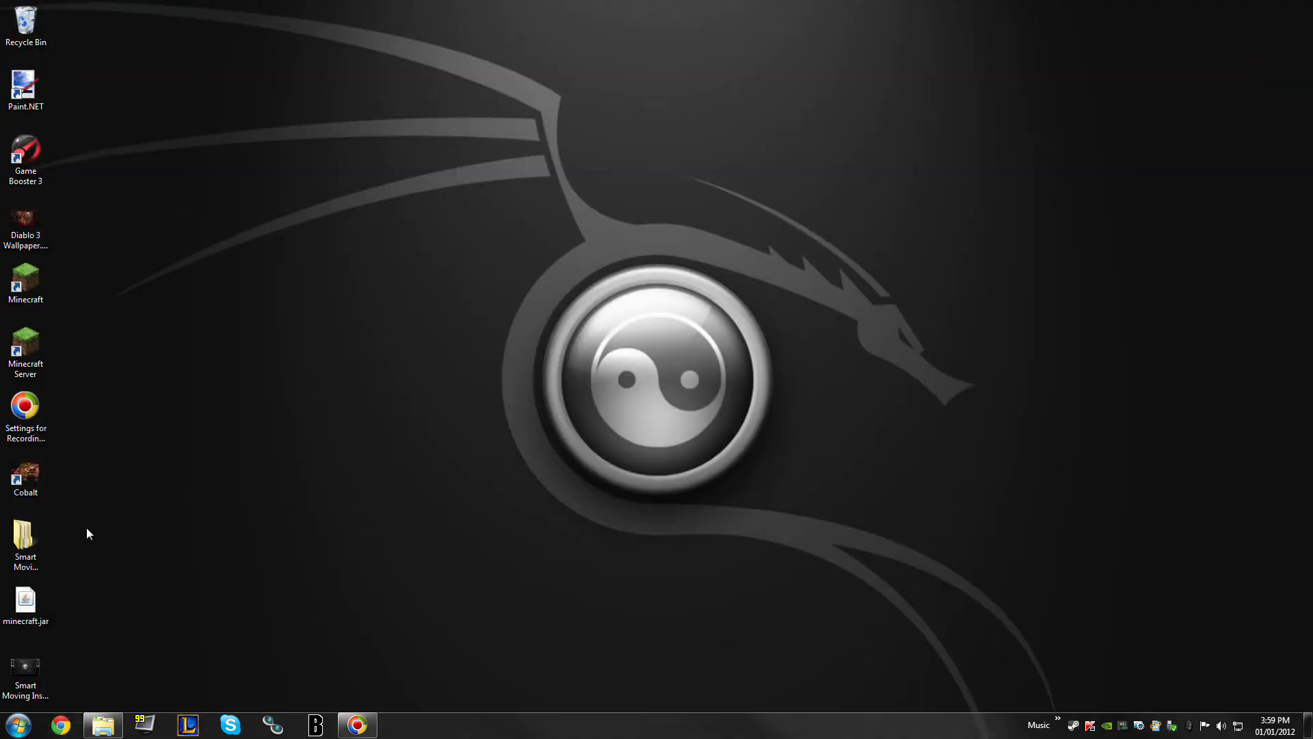
{"action": "left_click", "coordinate": [19, 724]}
{"action": "left_click", "coordinate": [57, 695]}
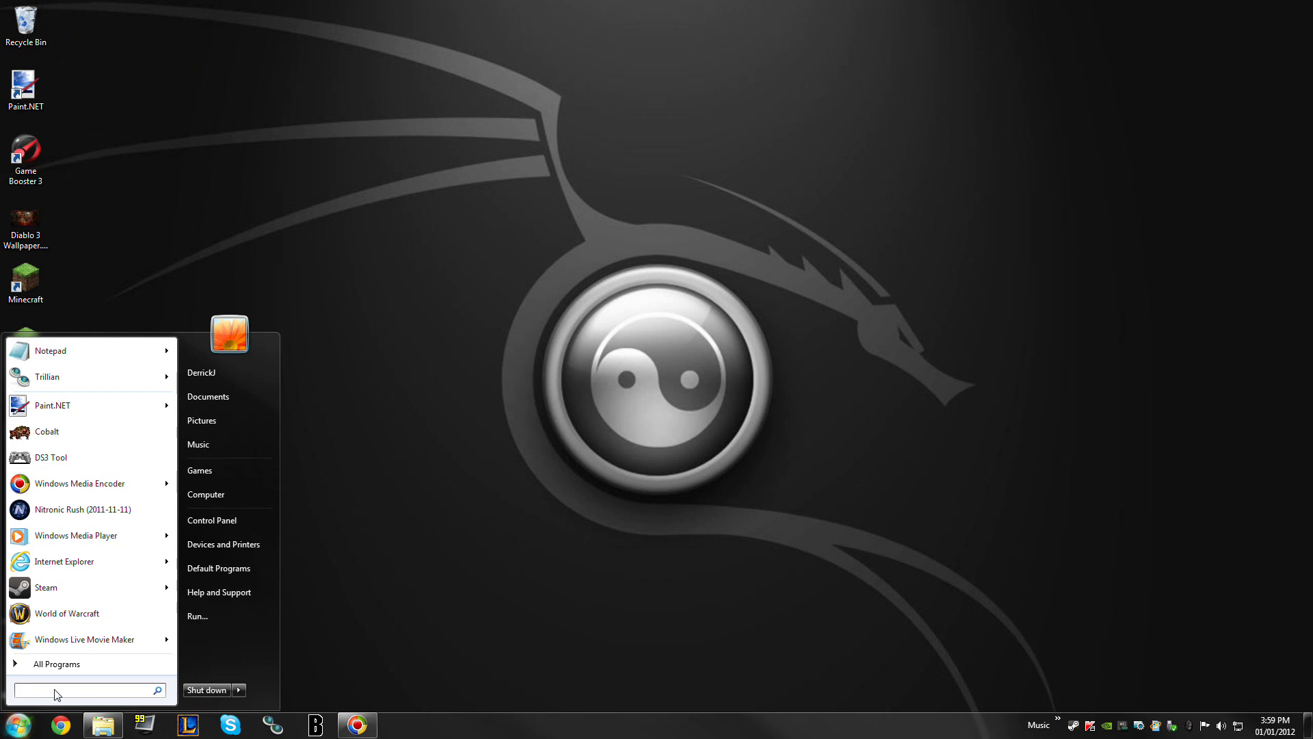
{"action": "type", "text": "%appdata%"}
{"action": "double_click", "coordinate": [95, 693]}
{"action": "key", "text": "BackSpace"}
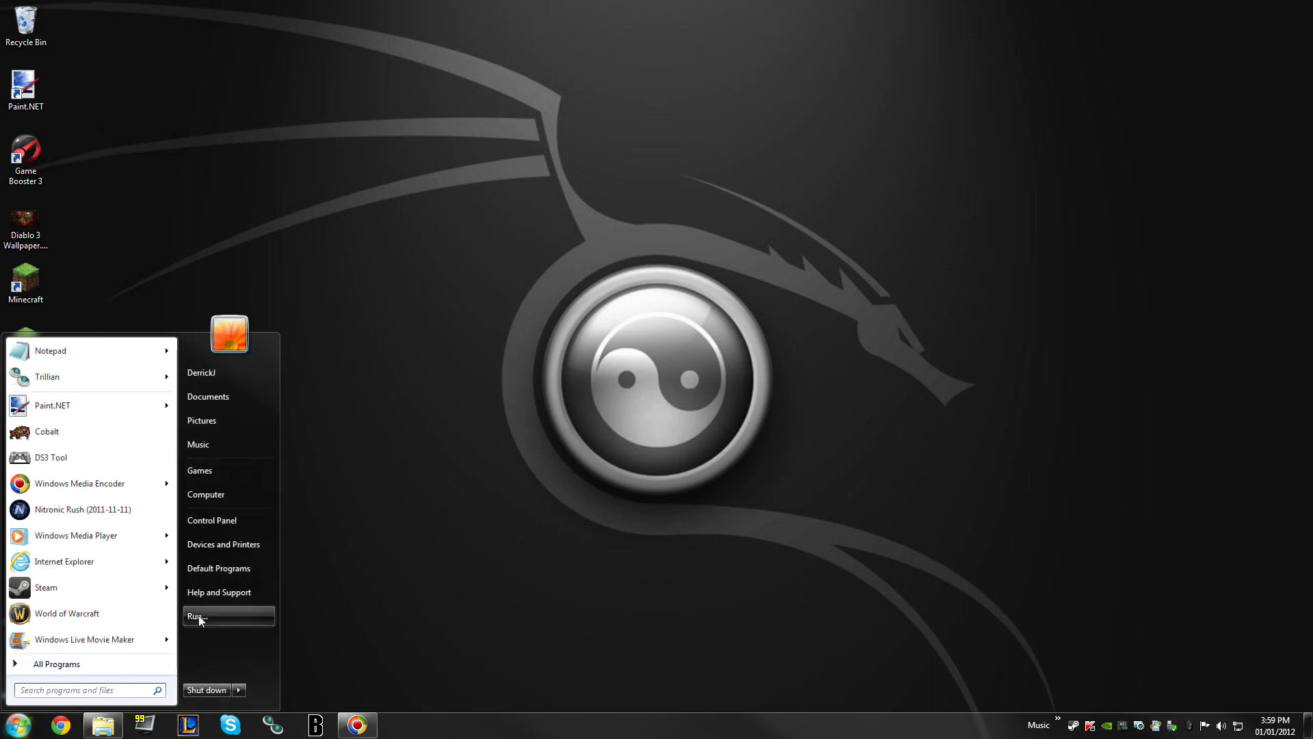
{"action": "left_click", "coordinate": [205, 618]}
{"action": "type", "text": "%appdata%"}
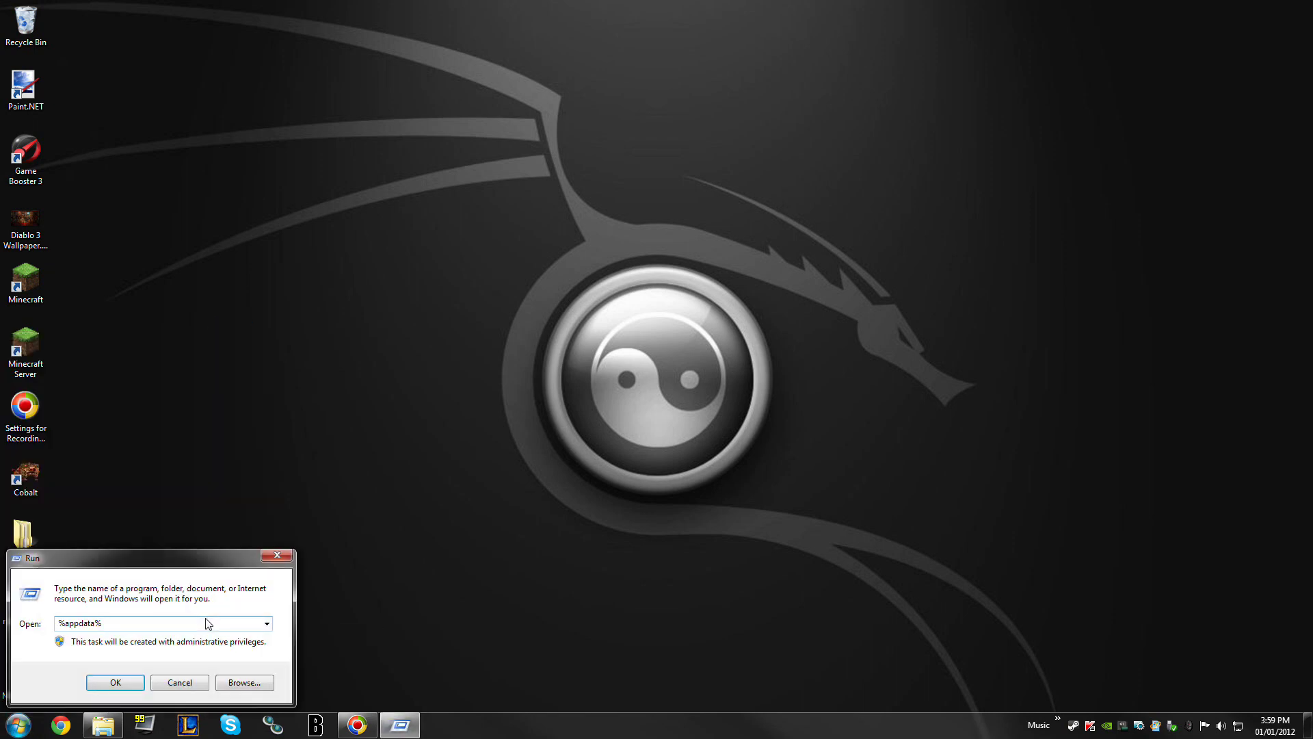
{"action": "key", "text": "Return"}
Step: Open .minecraft\bin and snap the Explorer window to the left half of the screen
{"action": "double_click", "coordinate": [578, 147]}
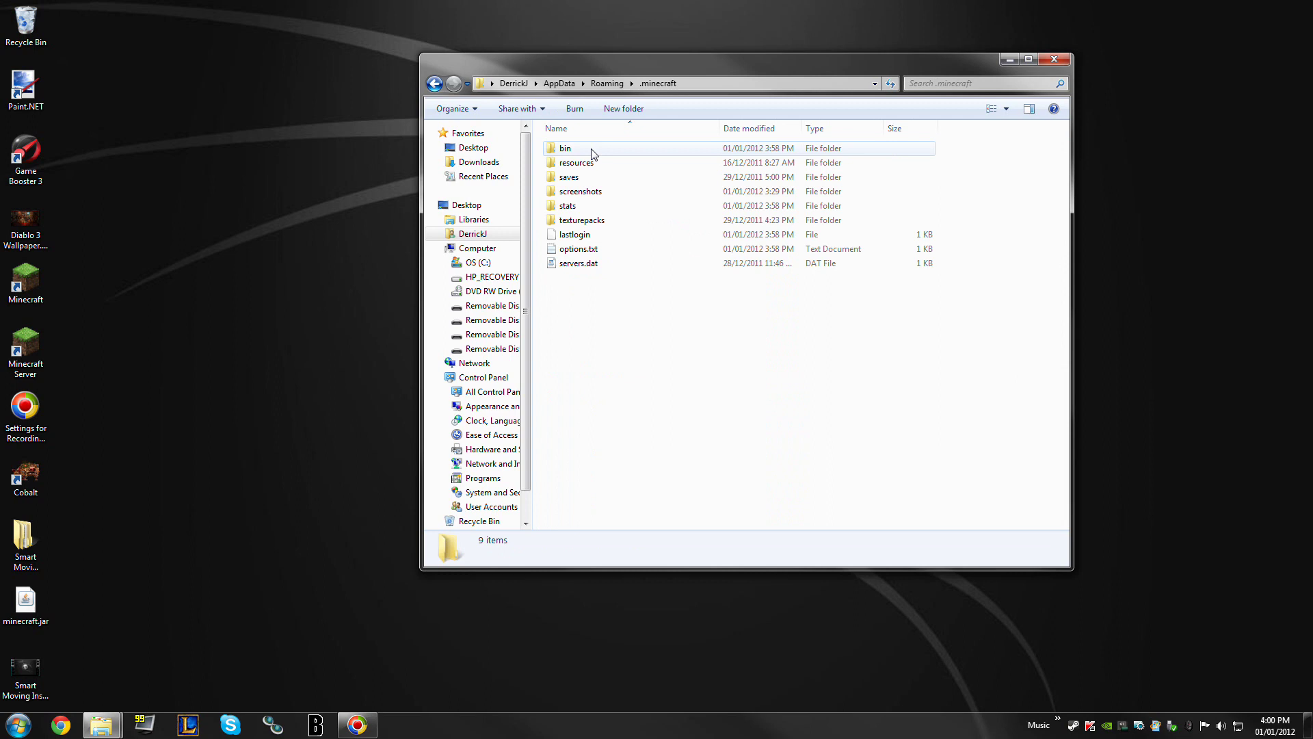
{"action": "double_click", "coordinate": [565, 148]}
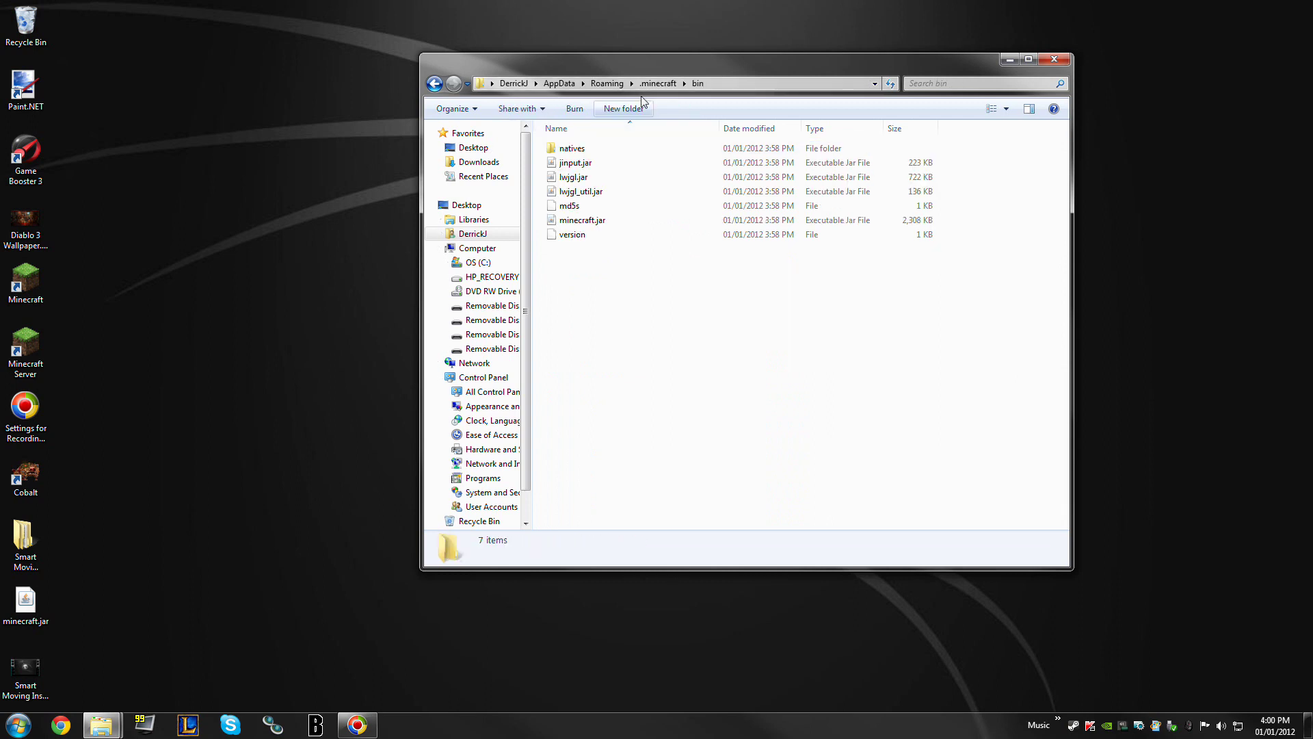
{"action": "left_click_drag", "start_coordinate": [671, 74], "coordinate": [12, 66]}
Step: Open minecraft.jar with WinRAR archiver from its Open with context menu
{"action": "left_click", "coordinate": [174, 171]}
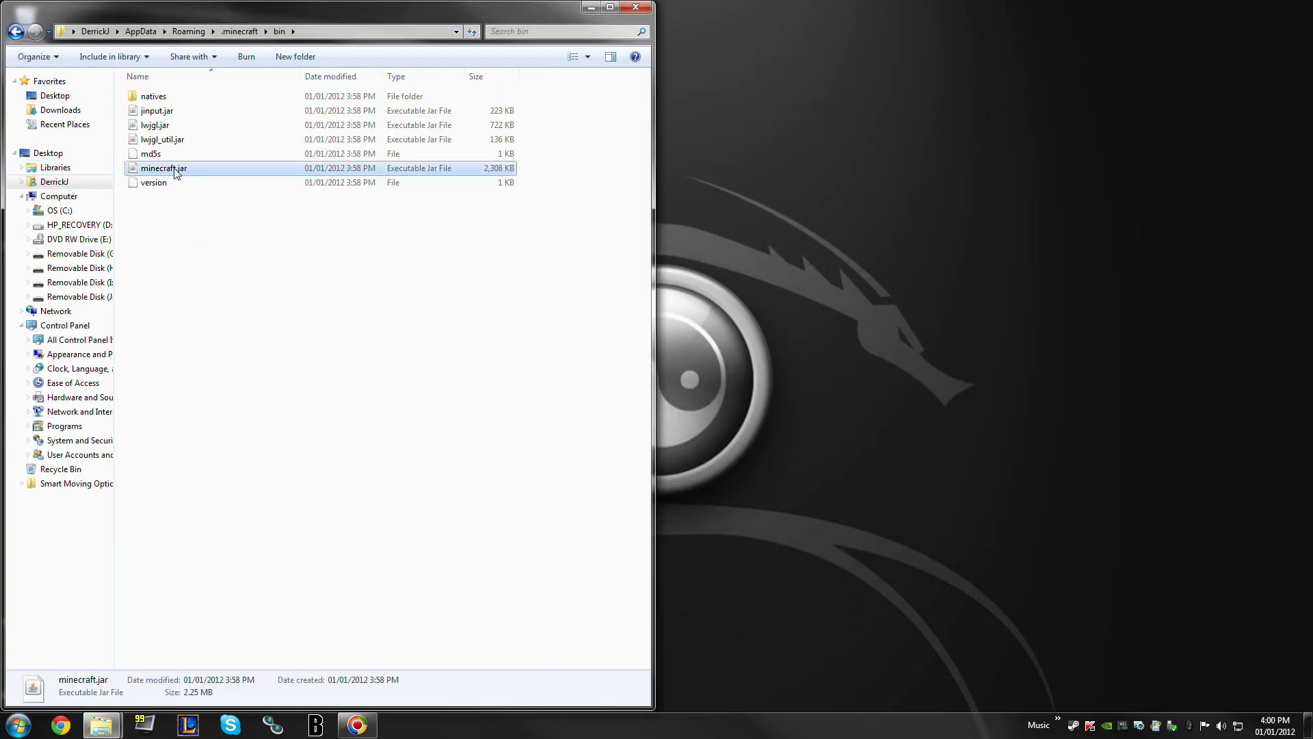
{"action": "right_click", "coordinate": [172, 168]}
{"action": "left_click", "coordinate": [492, 370]}
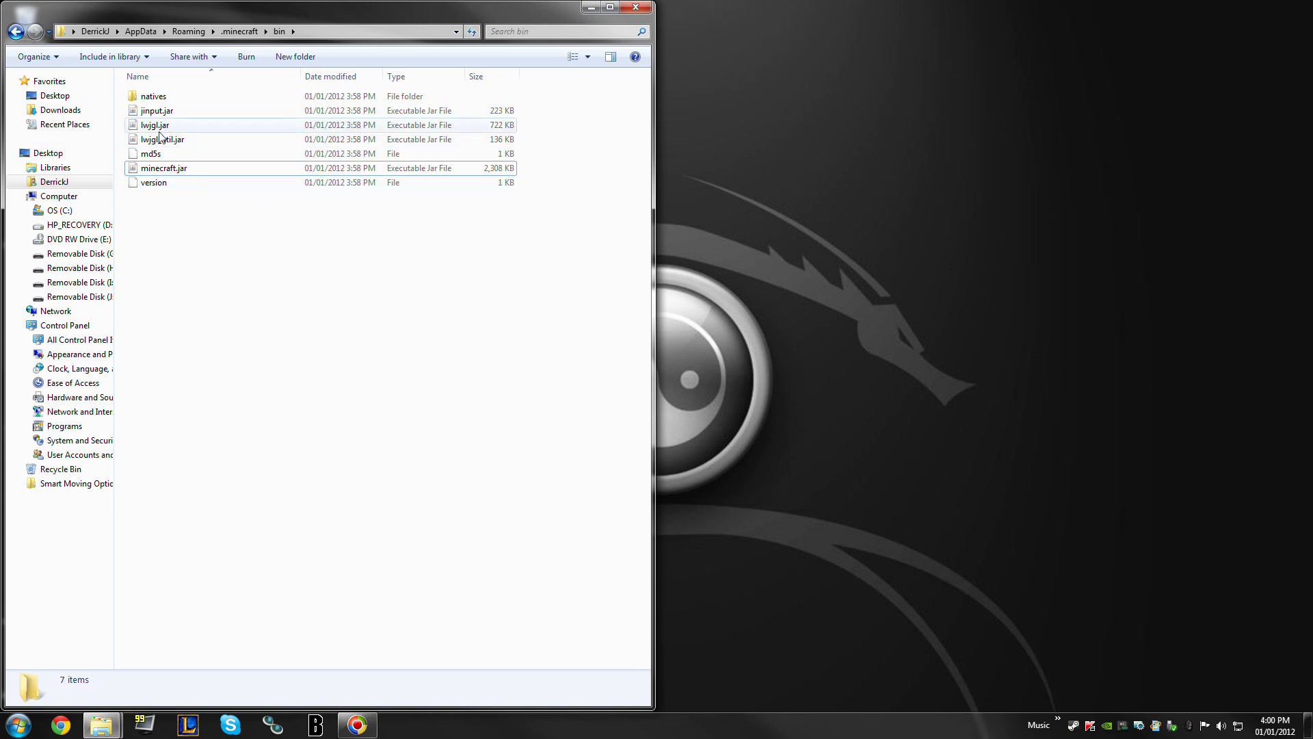
{"action": "right_click", "coordinate": [194, 176]}
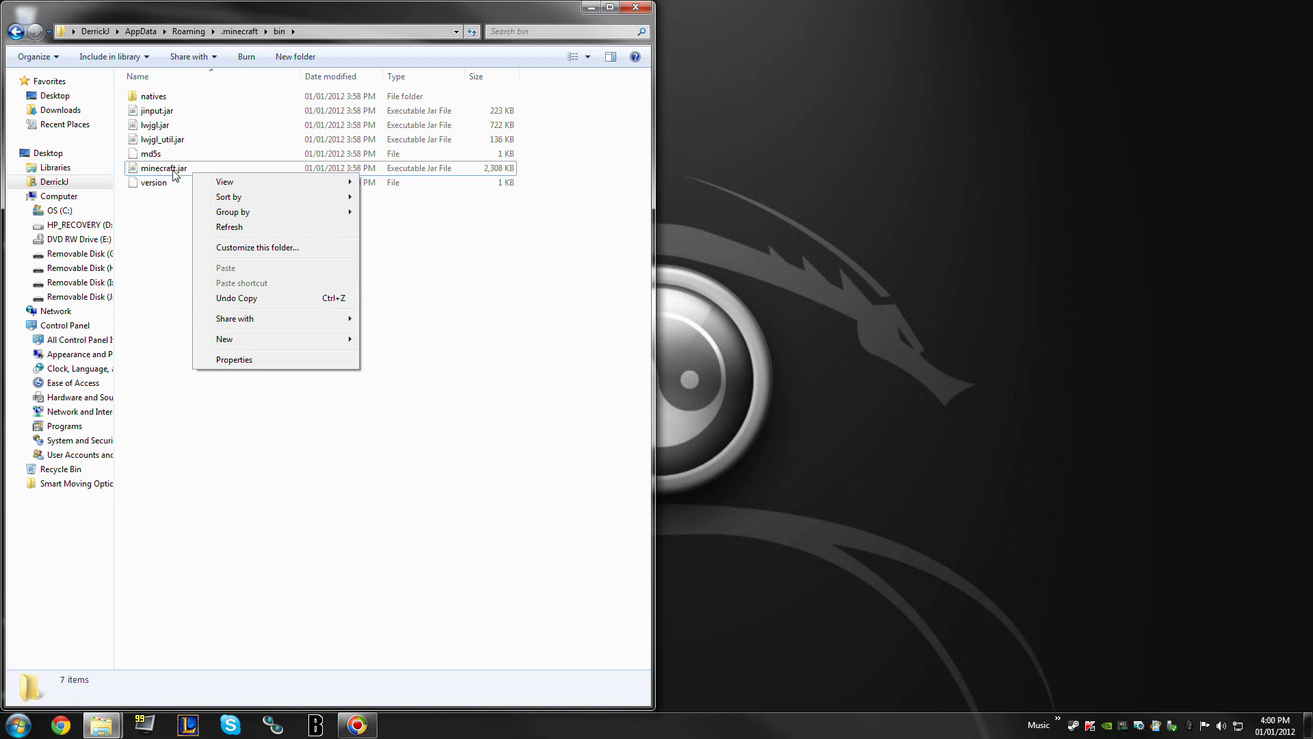
{"action": "left_click", "coordinate": [165, 183]}
{"action": "left_click", "coordinate": [170, 170]}
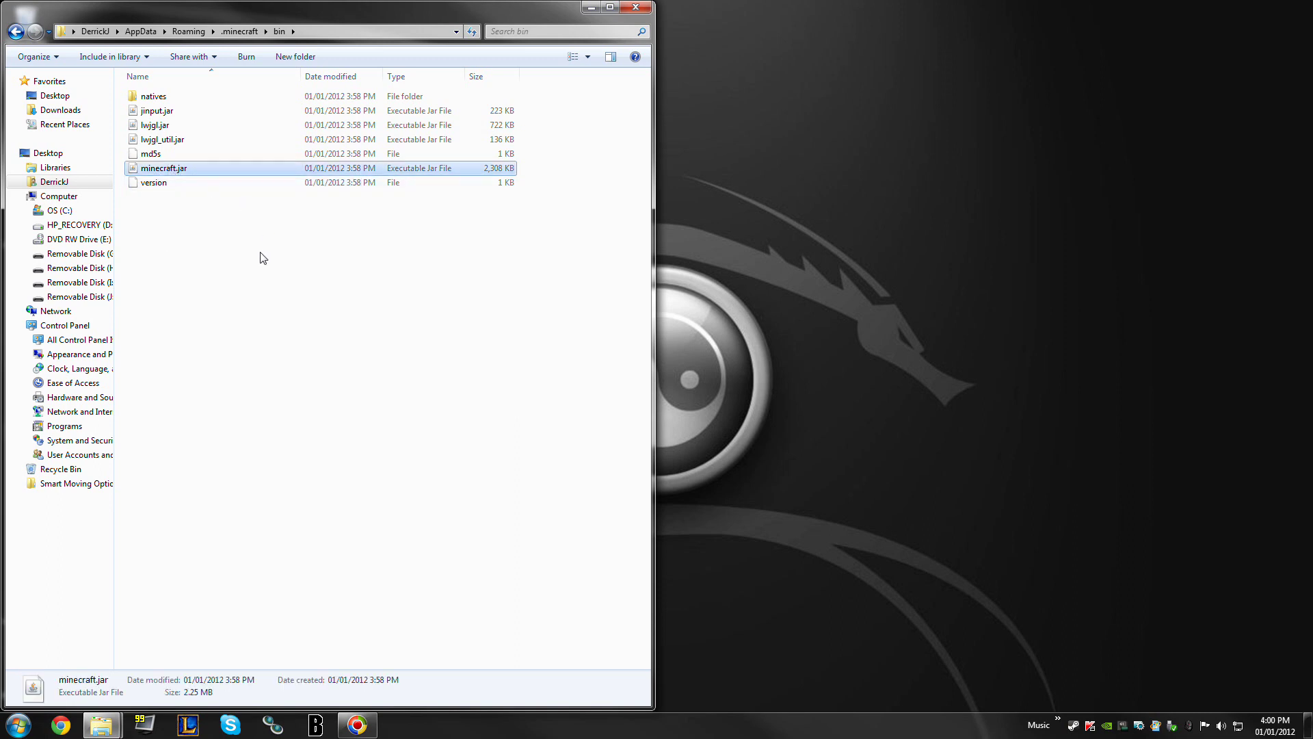
{"action": "key", "text": "Menu"}
{"action": "mouse_move", "coordinate": [247, 246]}
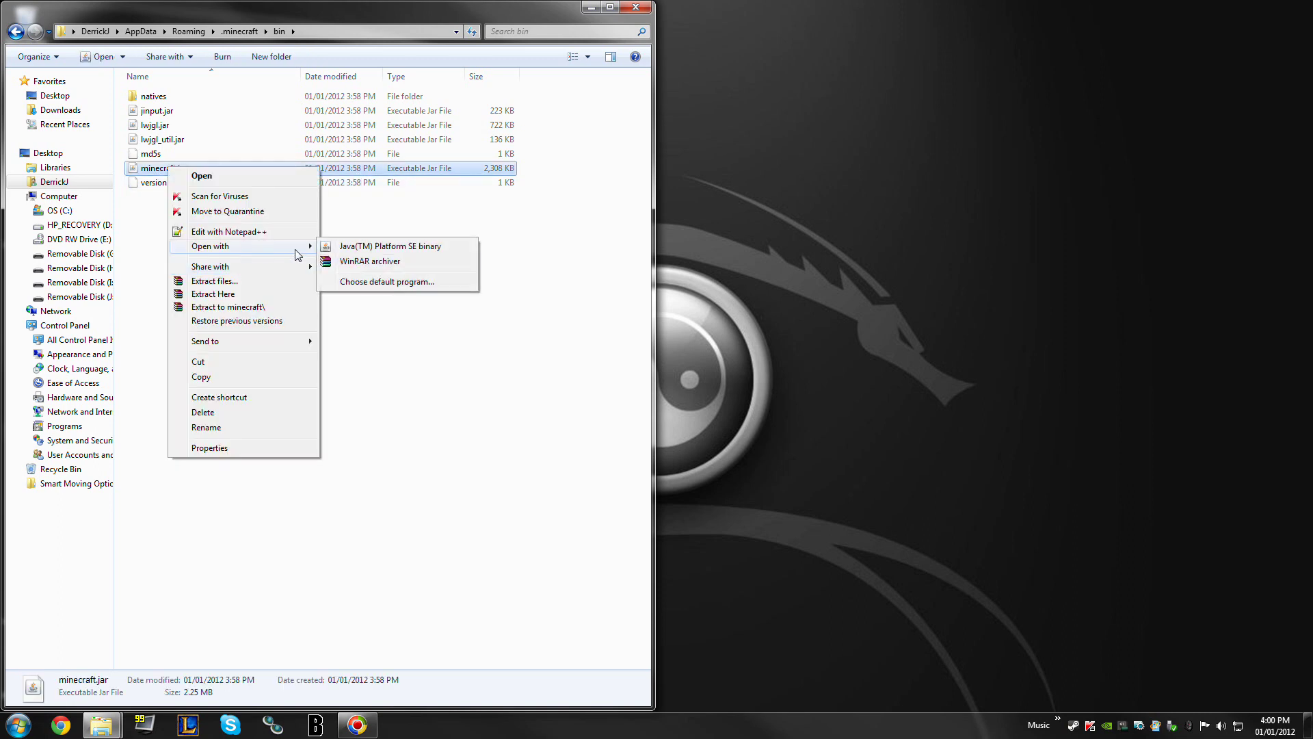
{"action": "left_click", "coordinate": [355, 262]}
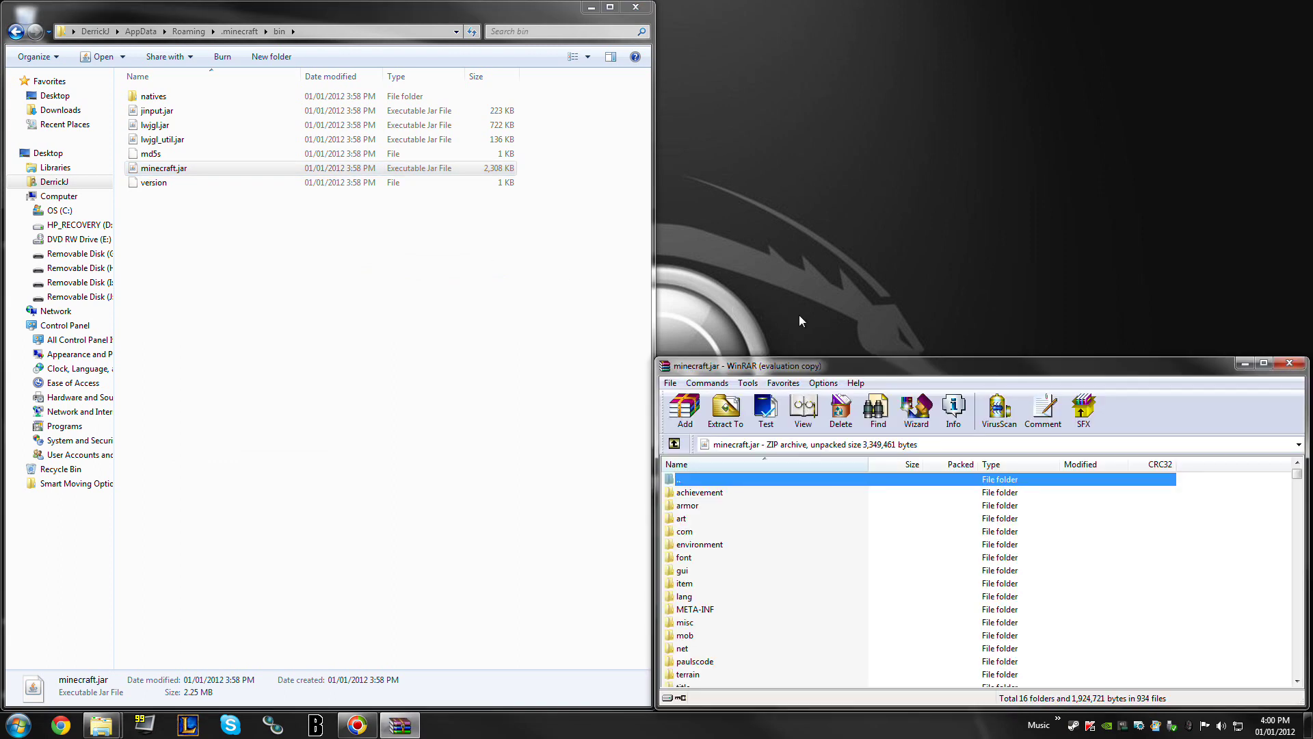
Step: Snap WinRAR left, delete META-INF from minecraft.jar, and bring the Mods folder forward
{"action": "left_click", "coordinate": [1049, 543]}
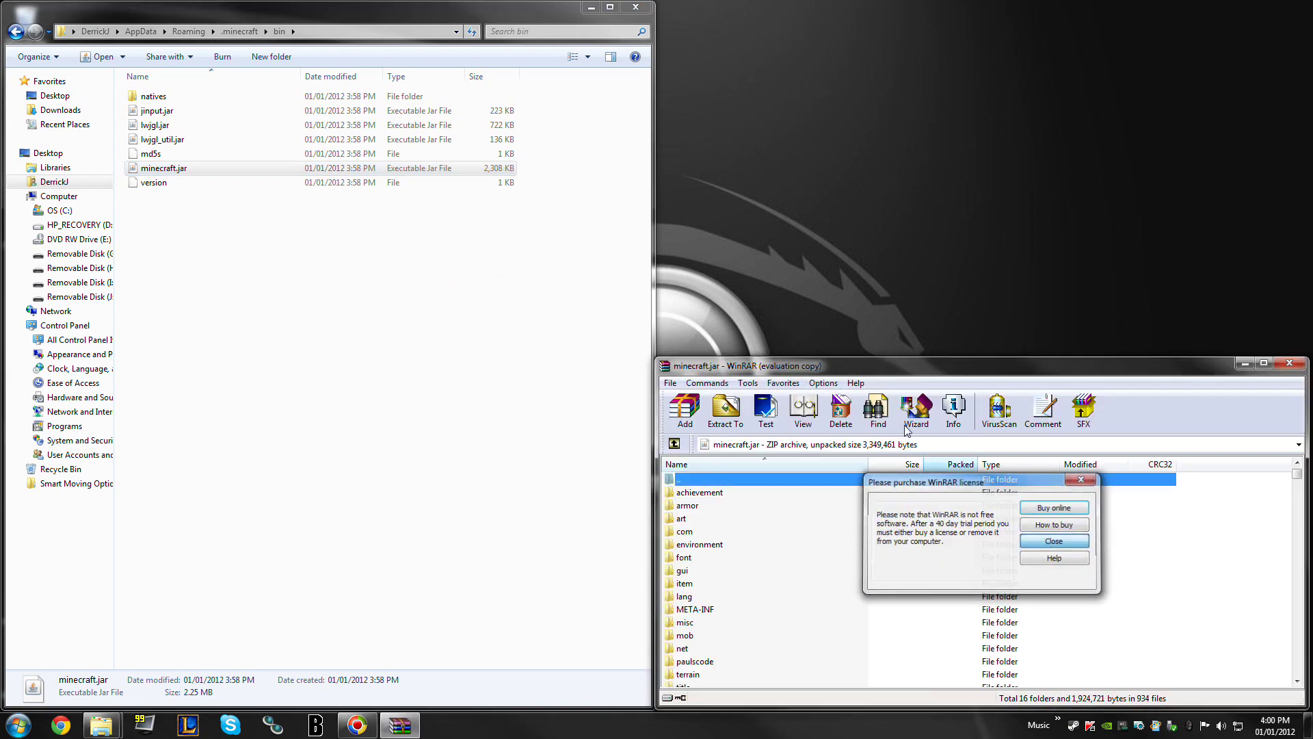
{"action": "key", "text": "super+Left"}
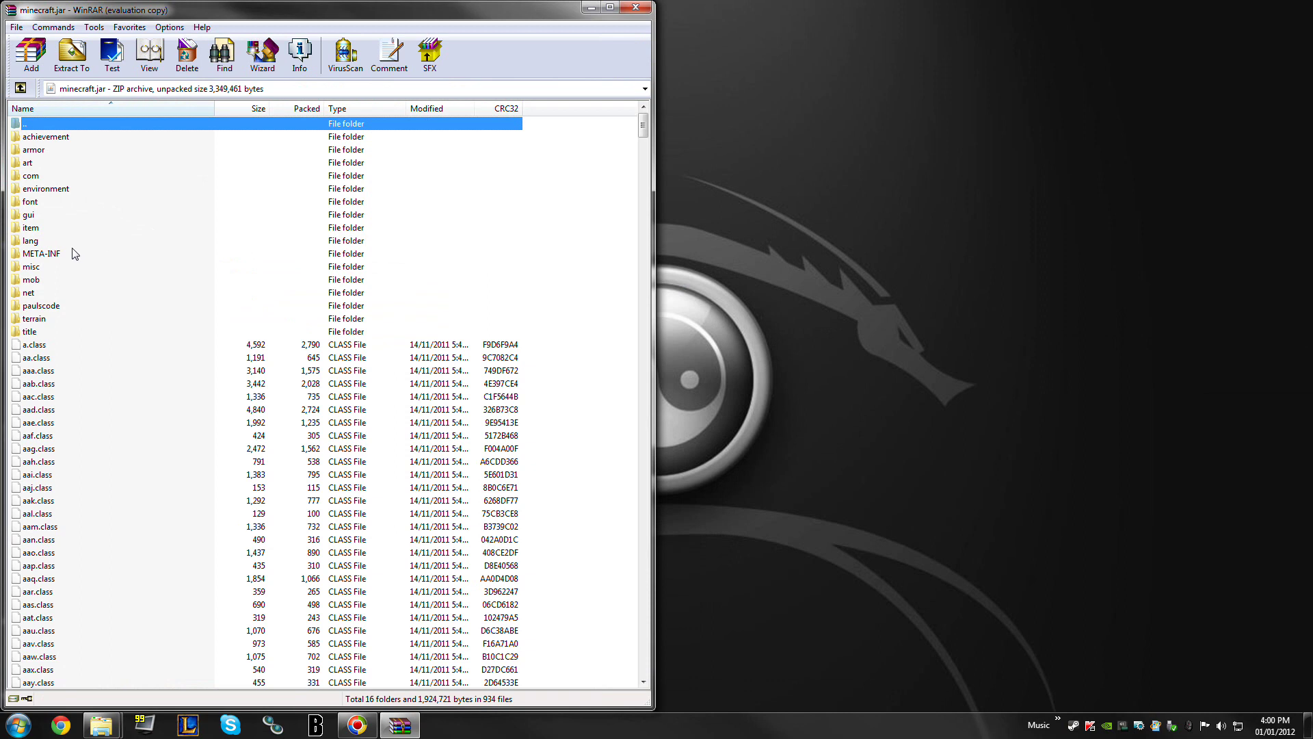
{"action": "left_click", "coordinate": [55, 254]}
{"action": "key", "text": "Delete"}
{"action": "key", "text": "Return"}
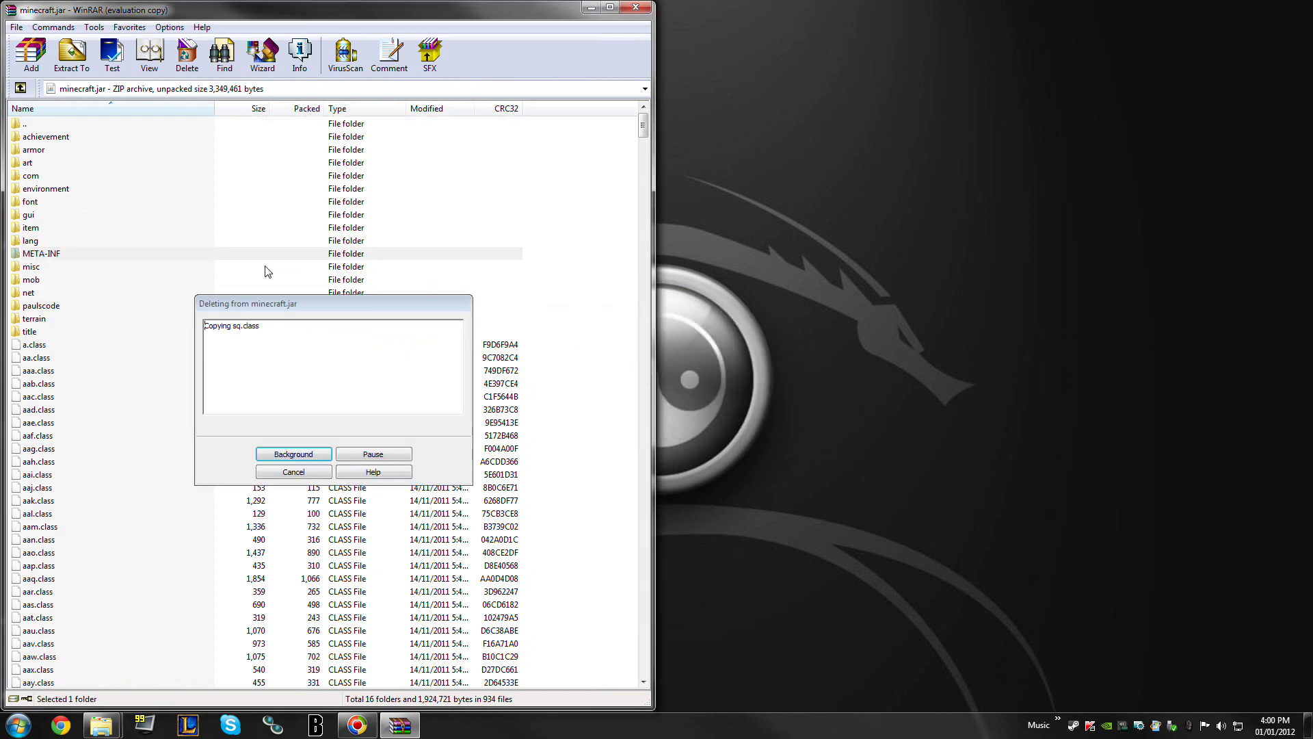
{"action": "mouse_move", "coordinate": [101, 724]}
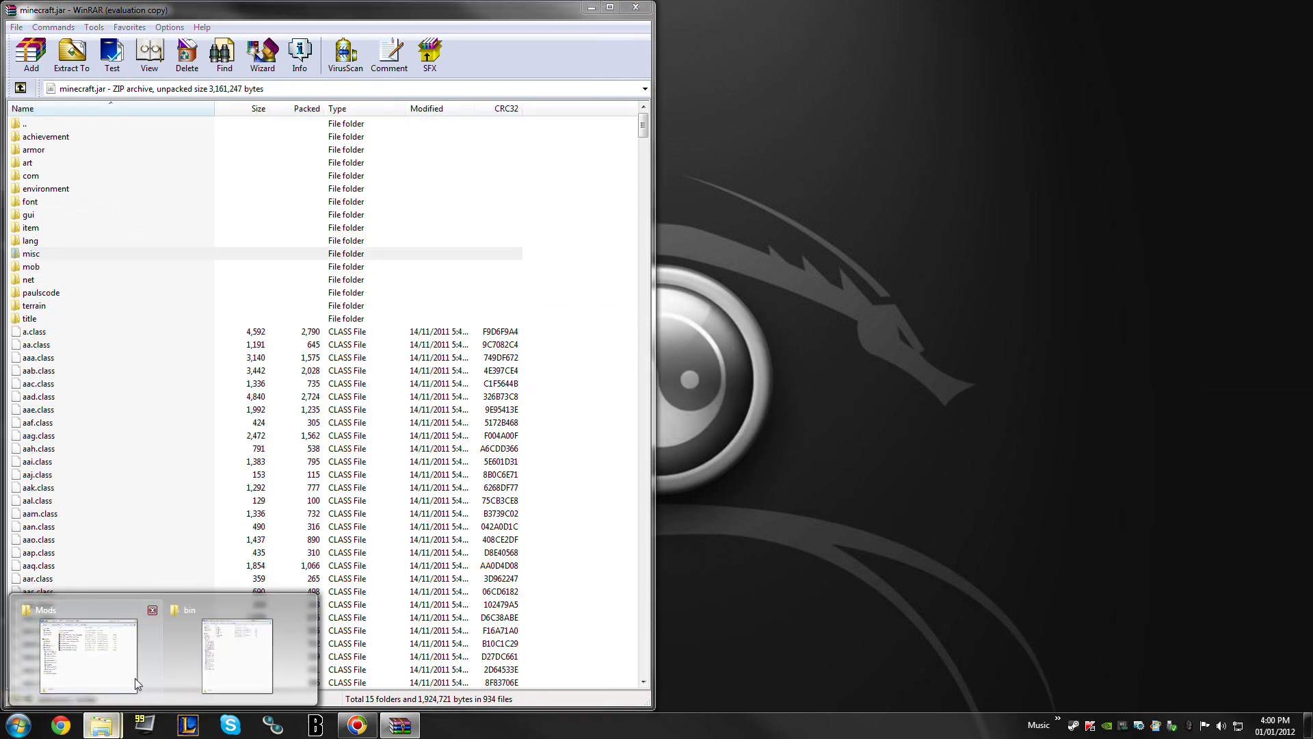
{"action": "left_click", "coordinate": [134, 679]}
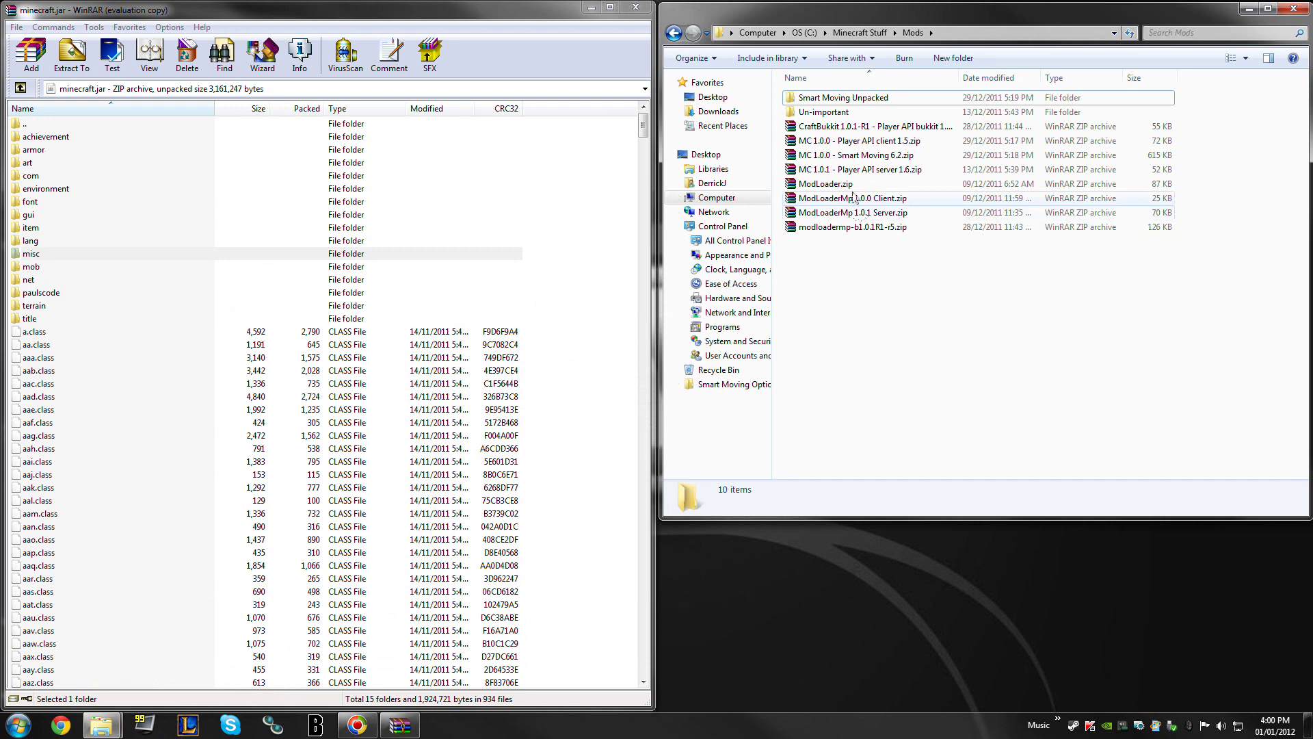
Step: Drag ModLoader.zip's 15 class files, acr.class through wp.class, into minecraft.jar and close ModLoader.zip
{"action": "left_click", "coordinate": [855, 183]}
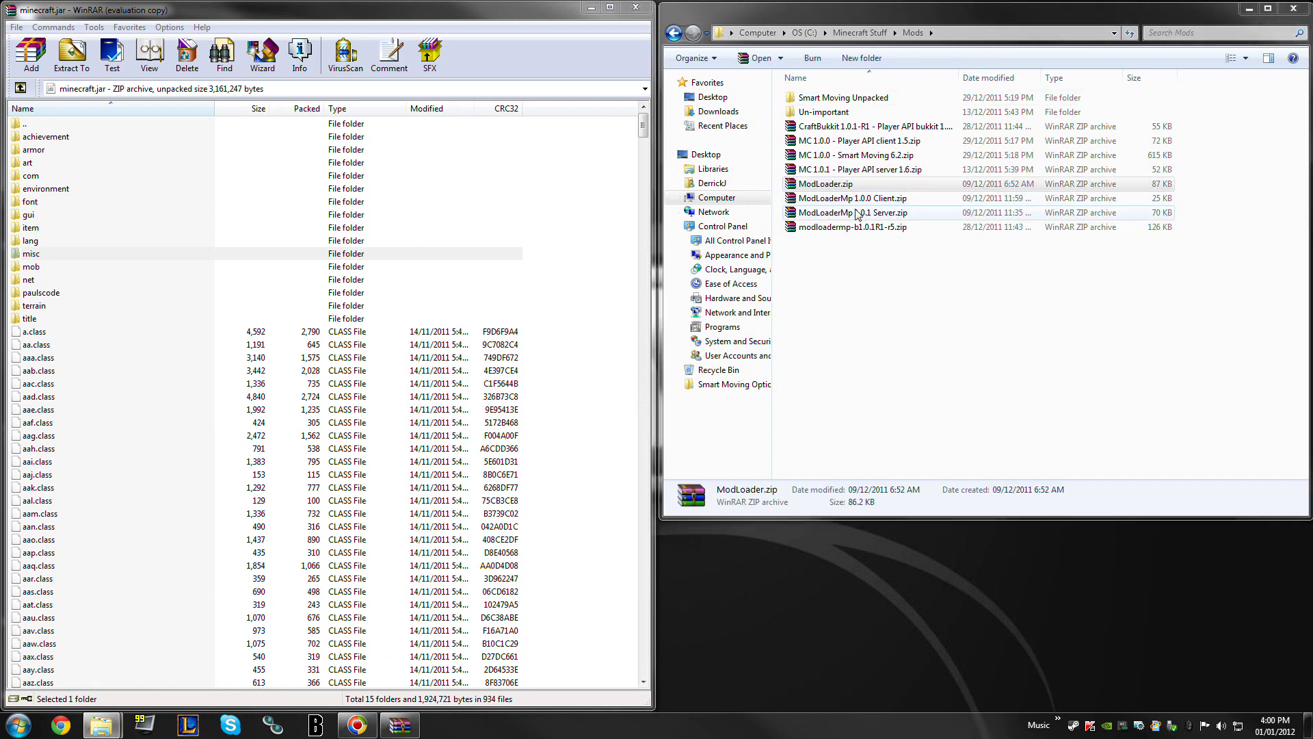
{"action": "double_click", "coordinate": [834, 183]}
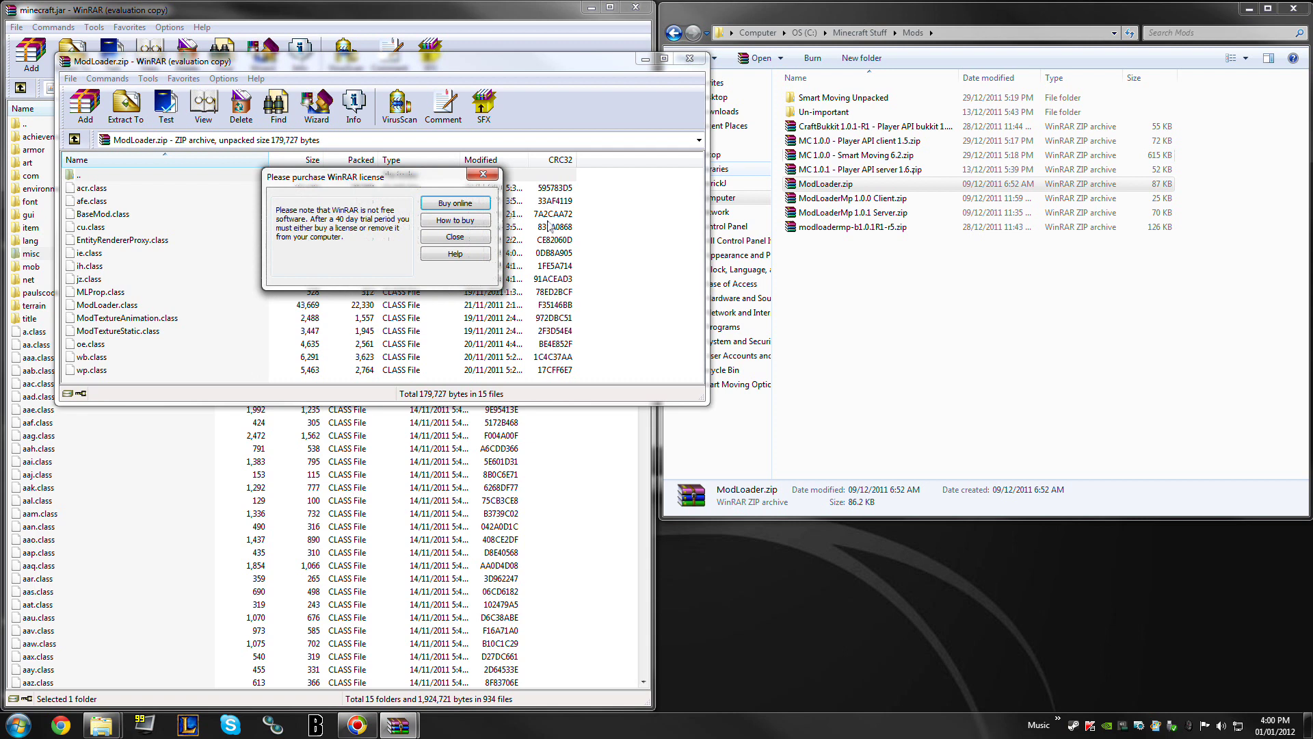
{"action": "left_click", "coordinate": [455, 236]}
{"action": "left_click_drag", "start_coordinate": [483, 67], "coordinate": [697, 72]}
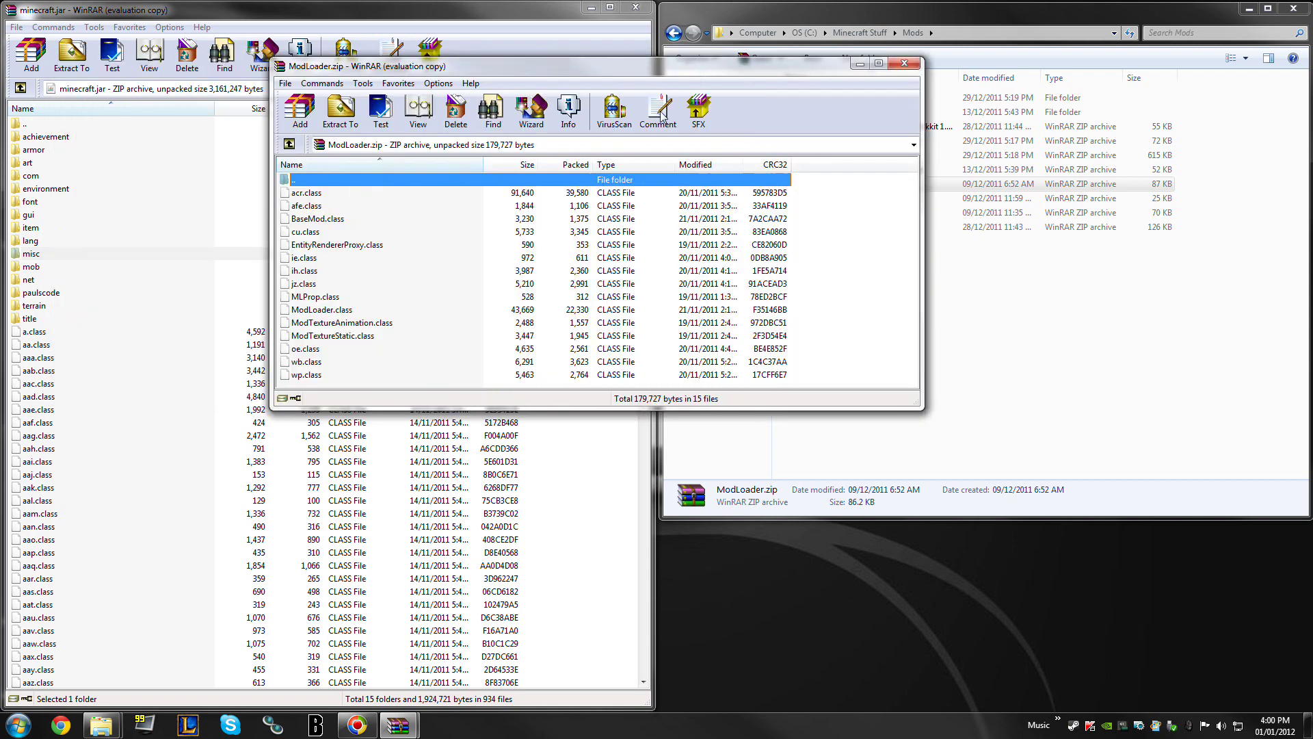
{"action": "left_click", "coordinate": [330, 197]}
{"action": "left_click", "coordinate": [311, 375], "text": "shift"}
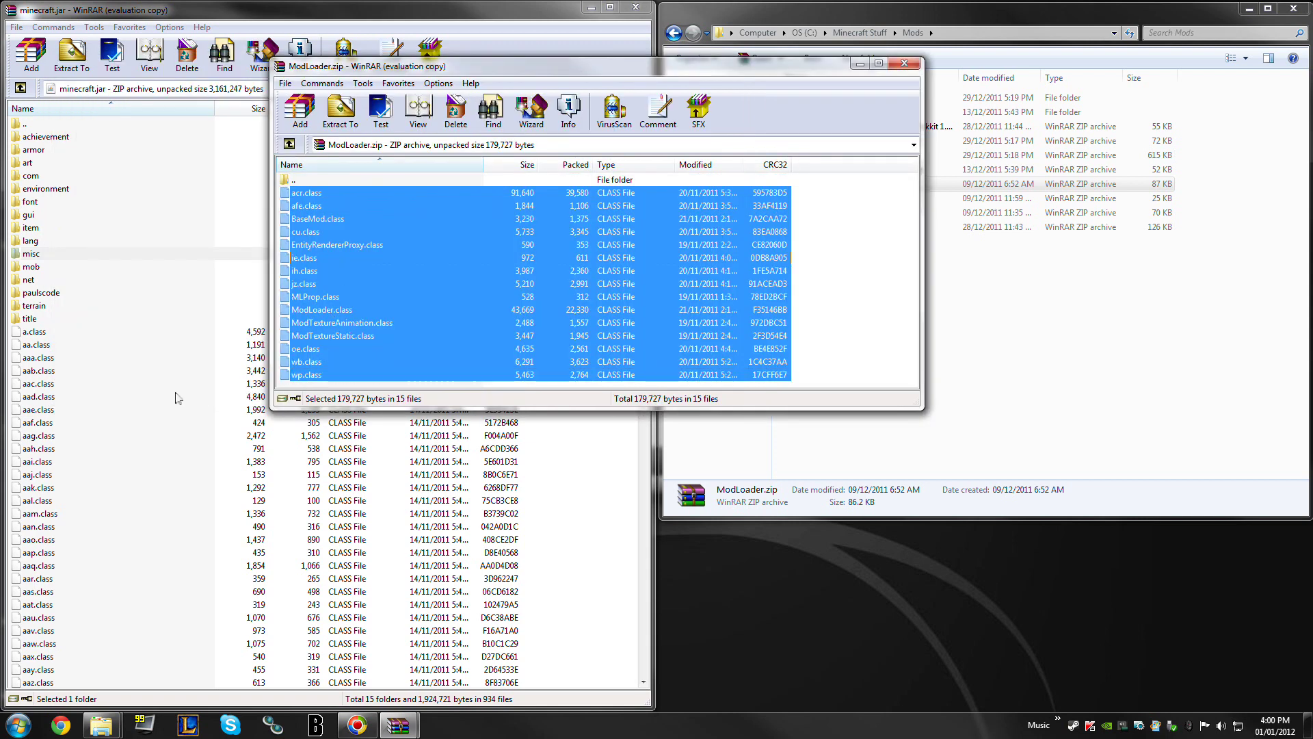
{"action": "left_click_drag", "start_coordinate": [493, 367], "coordinate": [3, 301]}
{"action": "left_click", "coordinate": [327, 475]}
{"action": "left_click", "coordinate": [971, 303]}
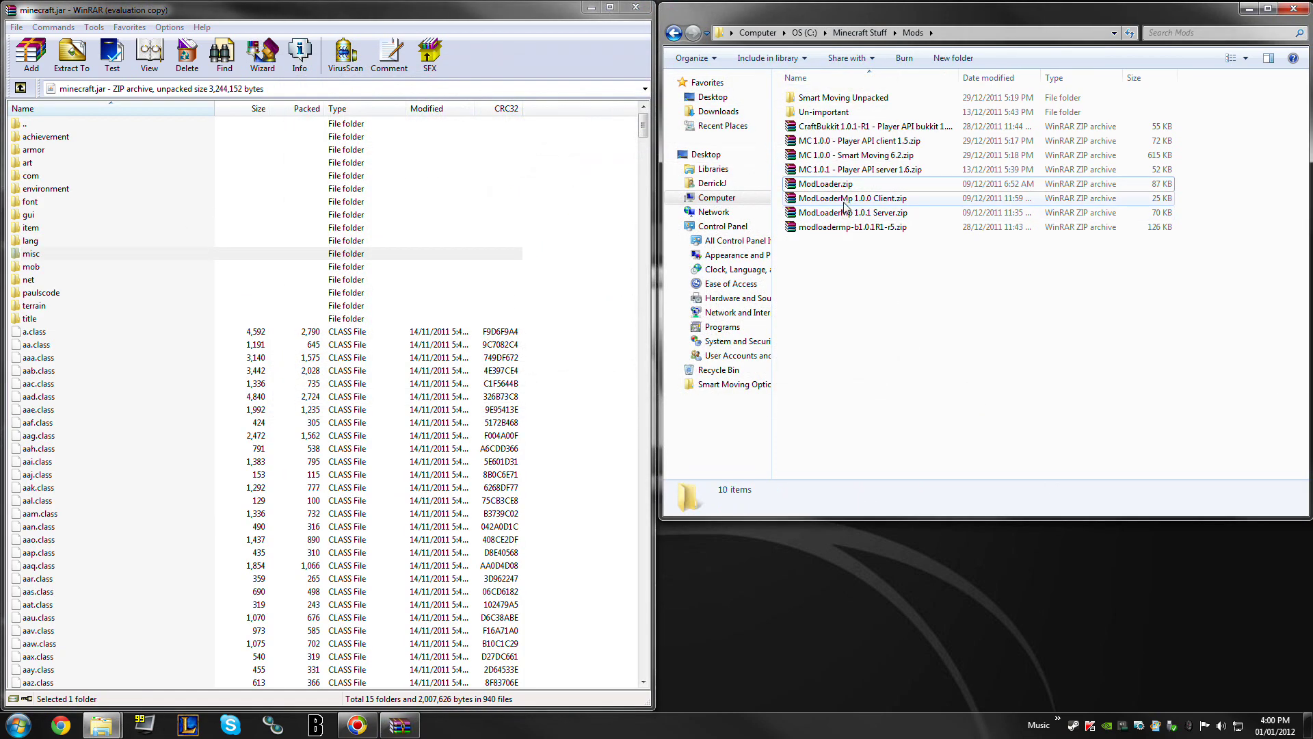
{"action": "left_click", "coordinate": [846, 201]}
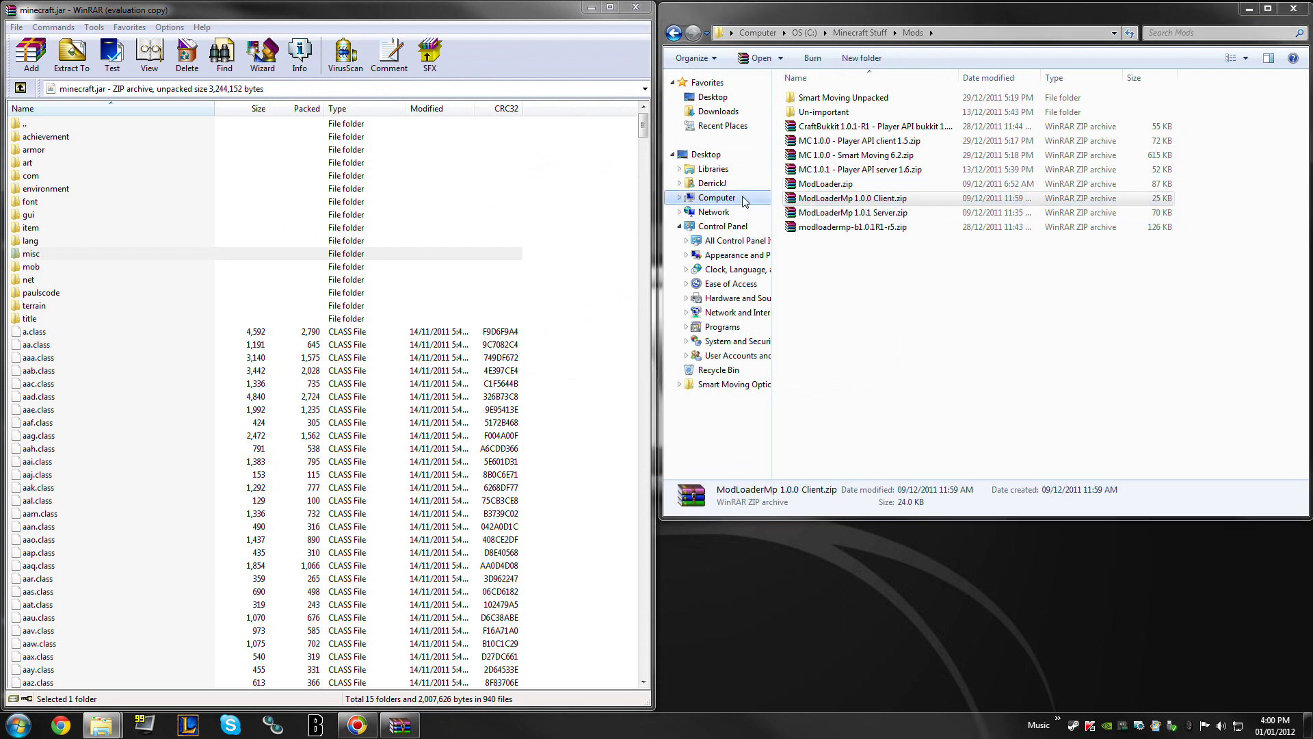
Step: Drag the nine ModLoaderMp class files, aam.class through sw.class, into minecraft.jar and close that archive
{"action": "left_click", "coordinate": [469, 254]}
{"action": "left_click_drag", "start_coordinate": [137, 78], "coordinate": [478, 75]}
{"action": "left_click", "coordinate": [469, 203]}
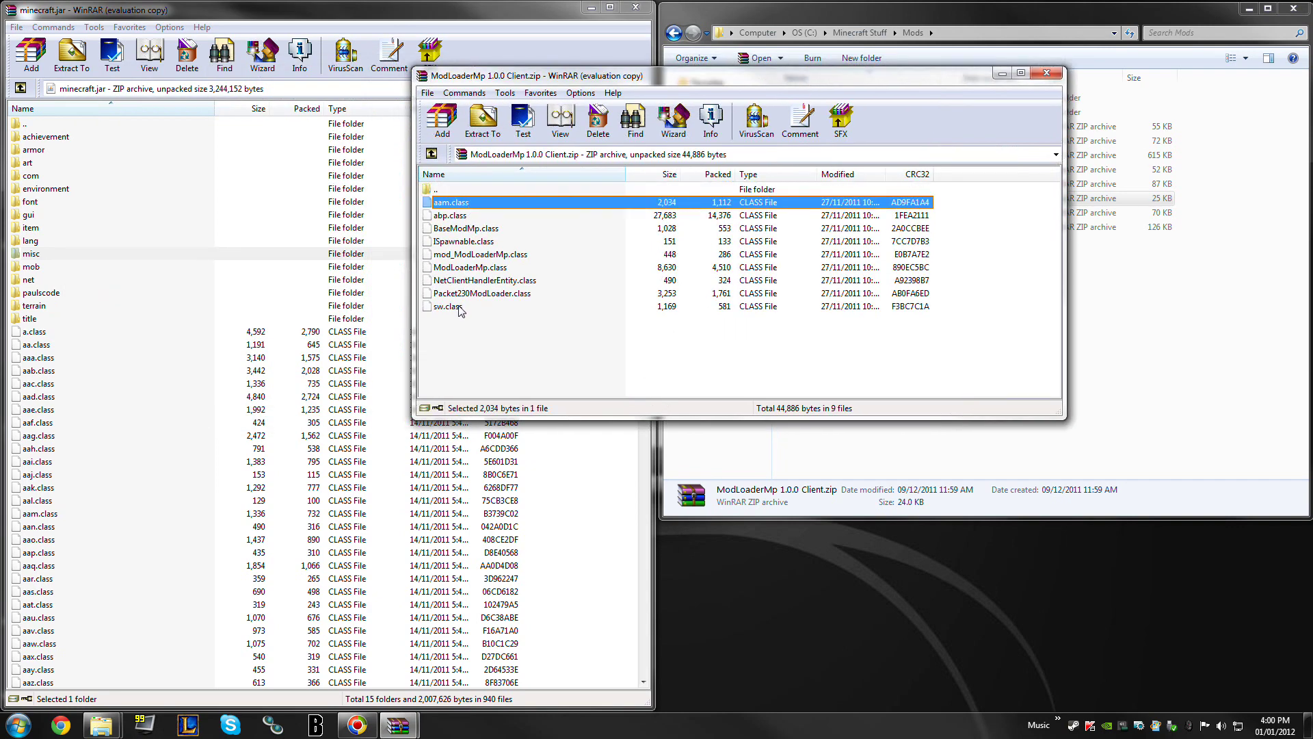
{"action": "left_click", "coordinate": [463, 307], "text": "shift"}
{"action": "left_click_drag", "start_coordinate": [240, 446], "coordinate": [236, 448]}
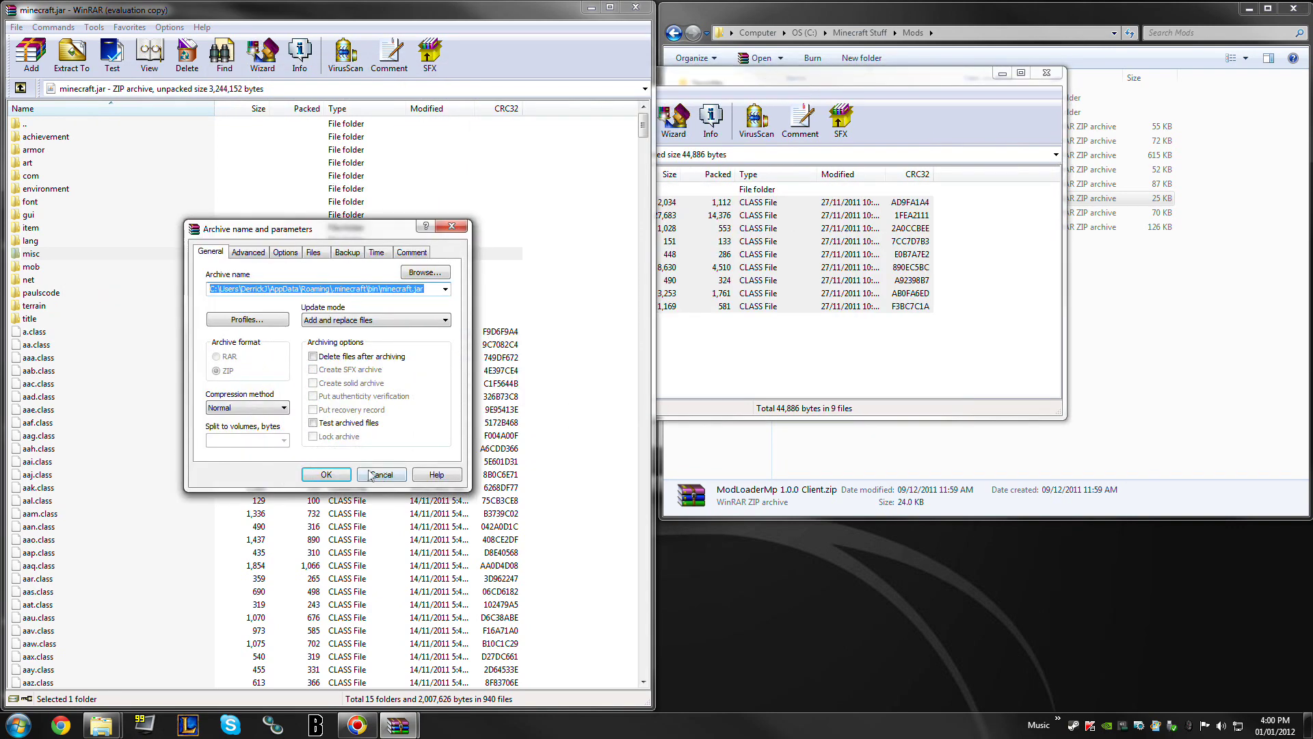
{"action": "left_click", "coordinate": [305, 477]}
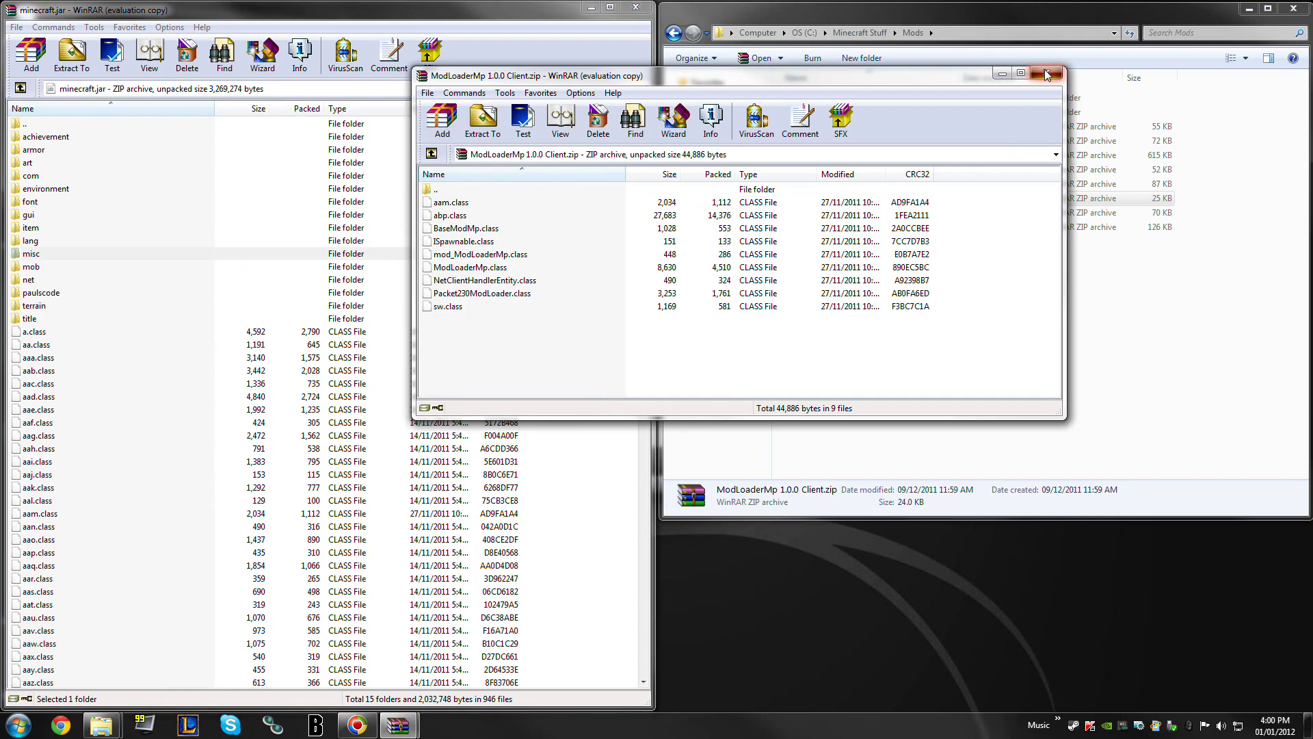
{"action": "left_click", "coordinate": [1047, 73]}
{"action": "left_click", "coordinate": [1039, 337]}
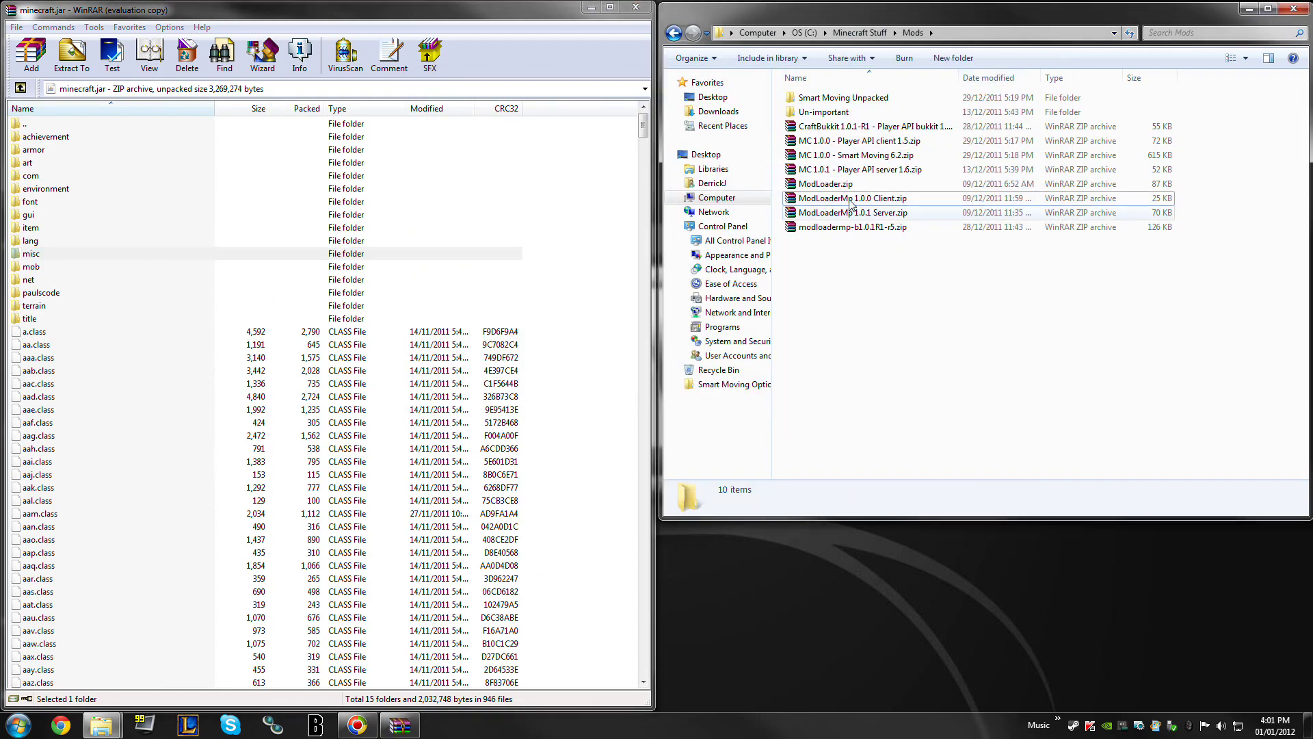
Step: Add the five Player API class files, di.class through PlayerBaseSorting.class, into minecraft.jar
{"action": "left_click", "coordinate": [866, 142]}
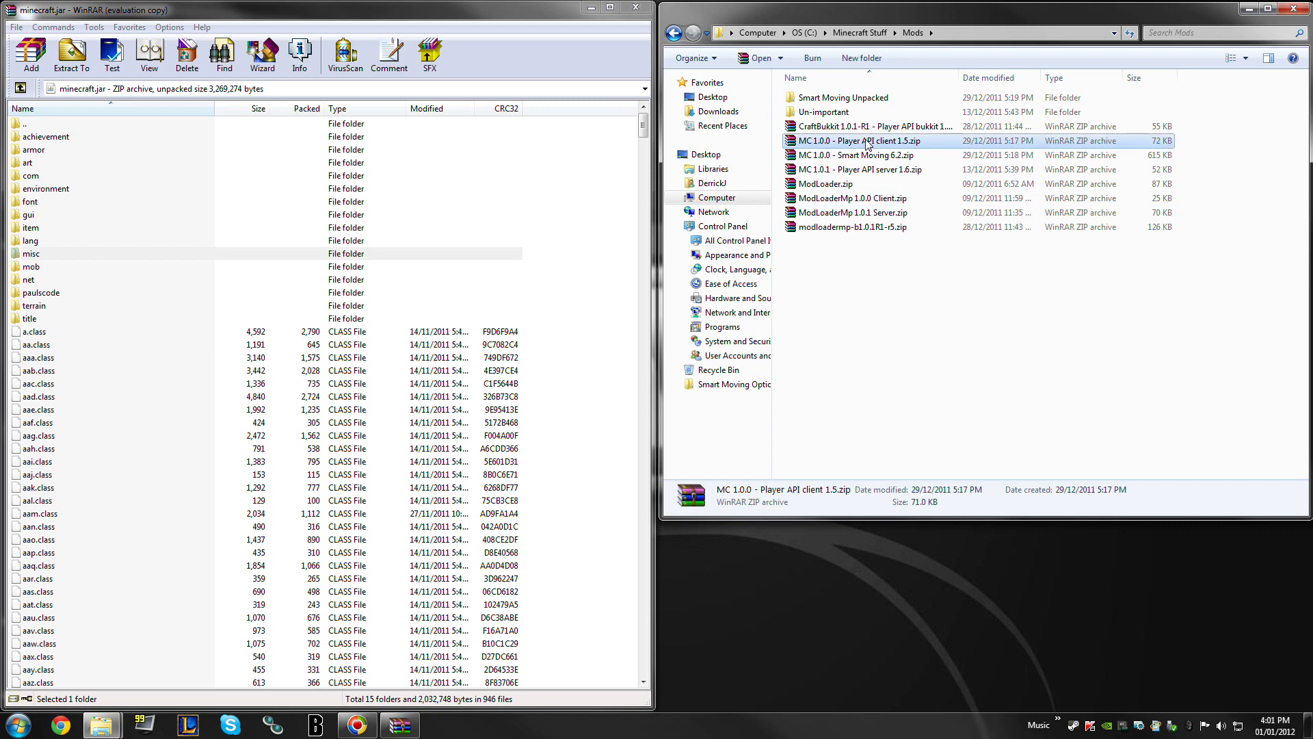
{"action": "double_click", "coordinate": [865, 142]}
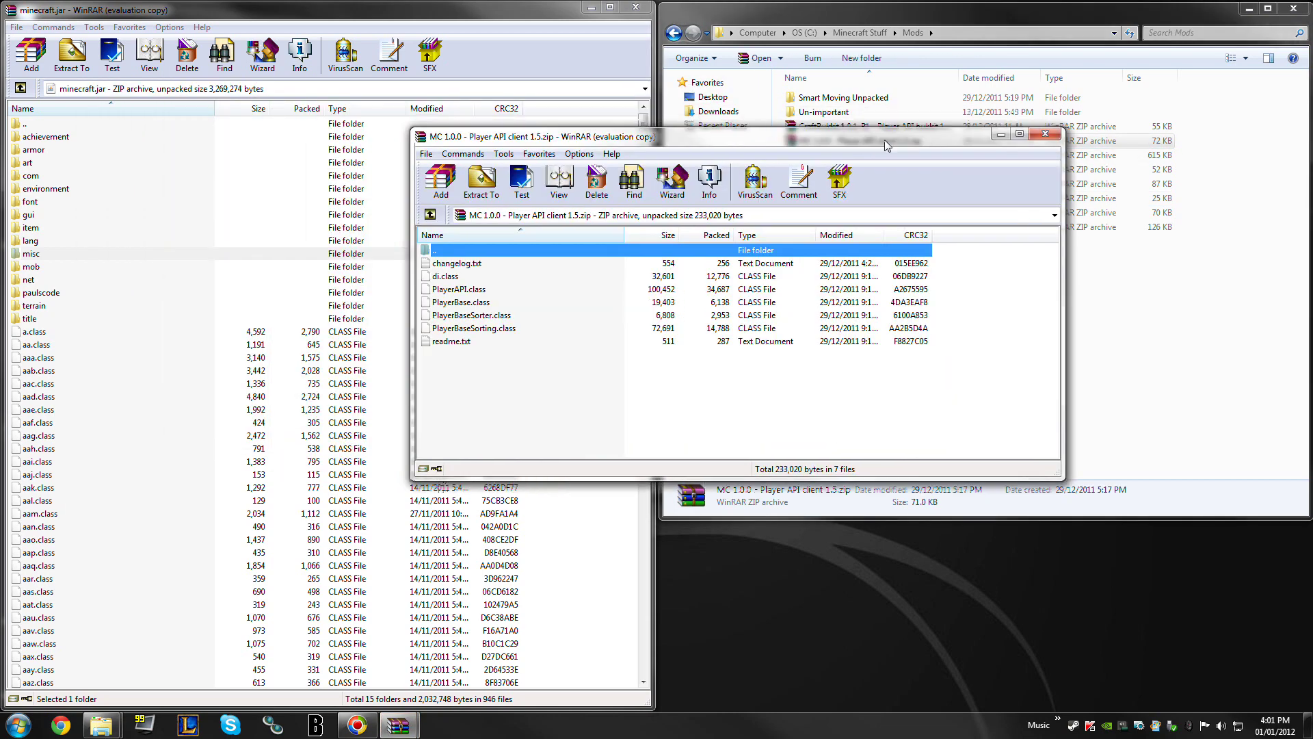
{"action": "left_click", "coordinate": [825, 315]}
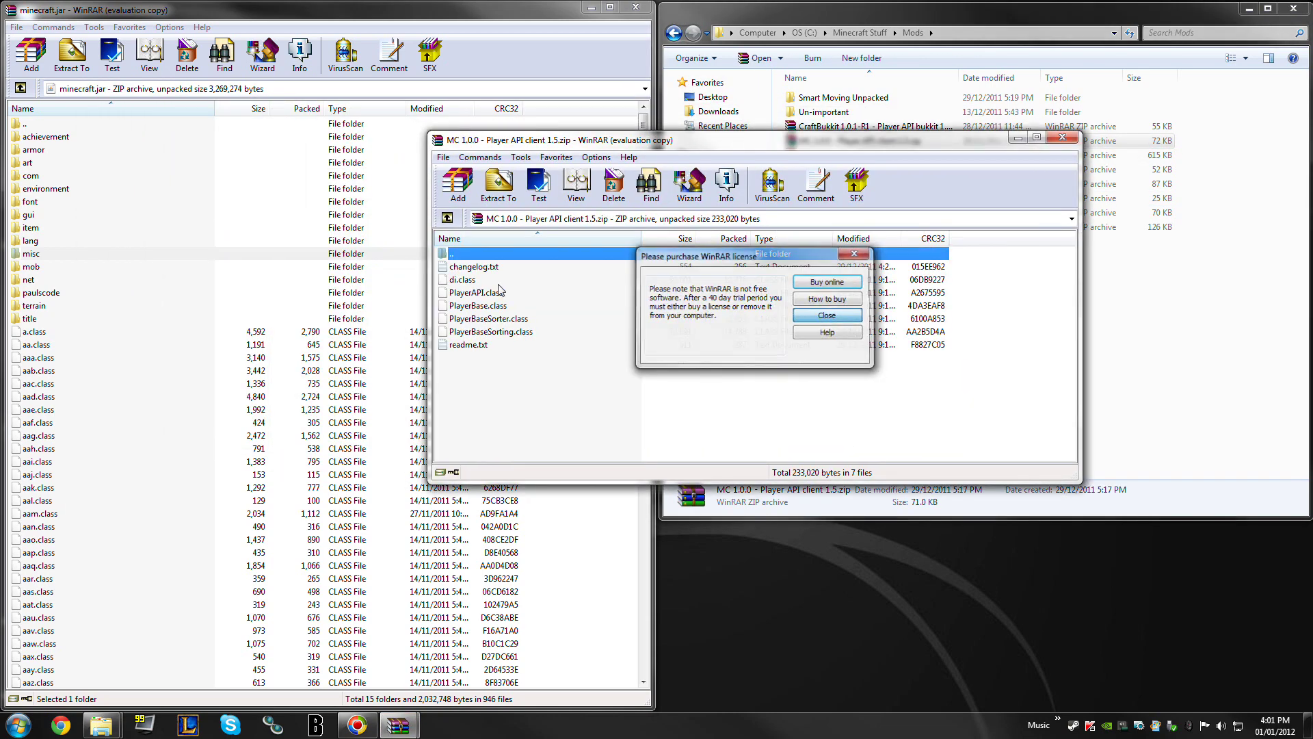
{"action": "left_click", "coordinate": [461, 281]}
{"action": "left_click", "coordinate": [477, 331], "text": "shift"}
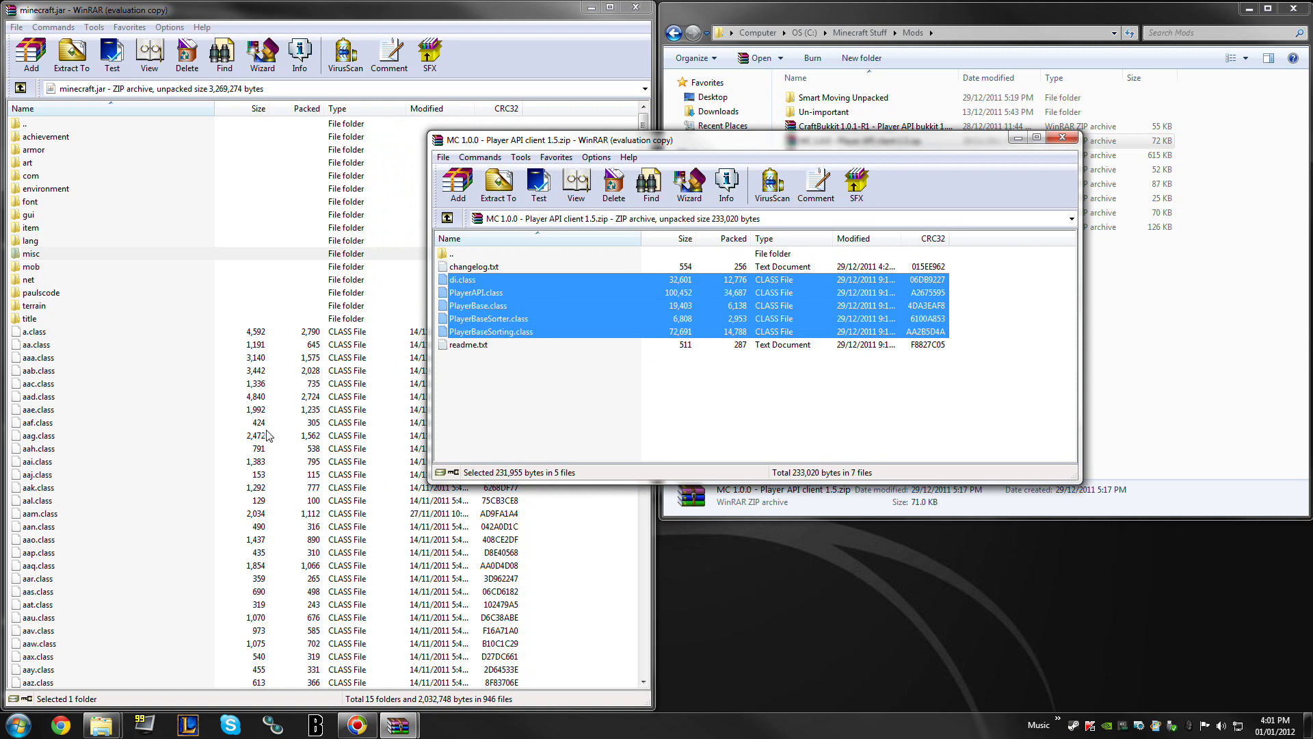
{"action": "left_click_drag", "start_coordinate": [269, 435], "coordinate": [273, 438]}
{"action": "left_click", "coordinate": [325, 470]}
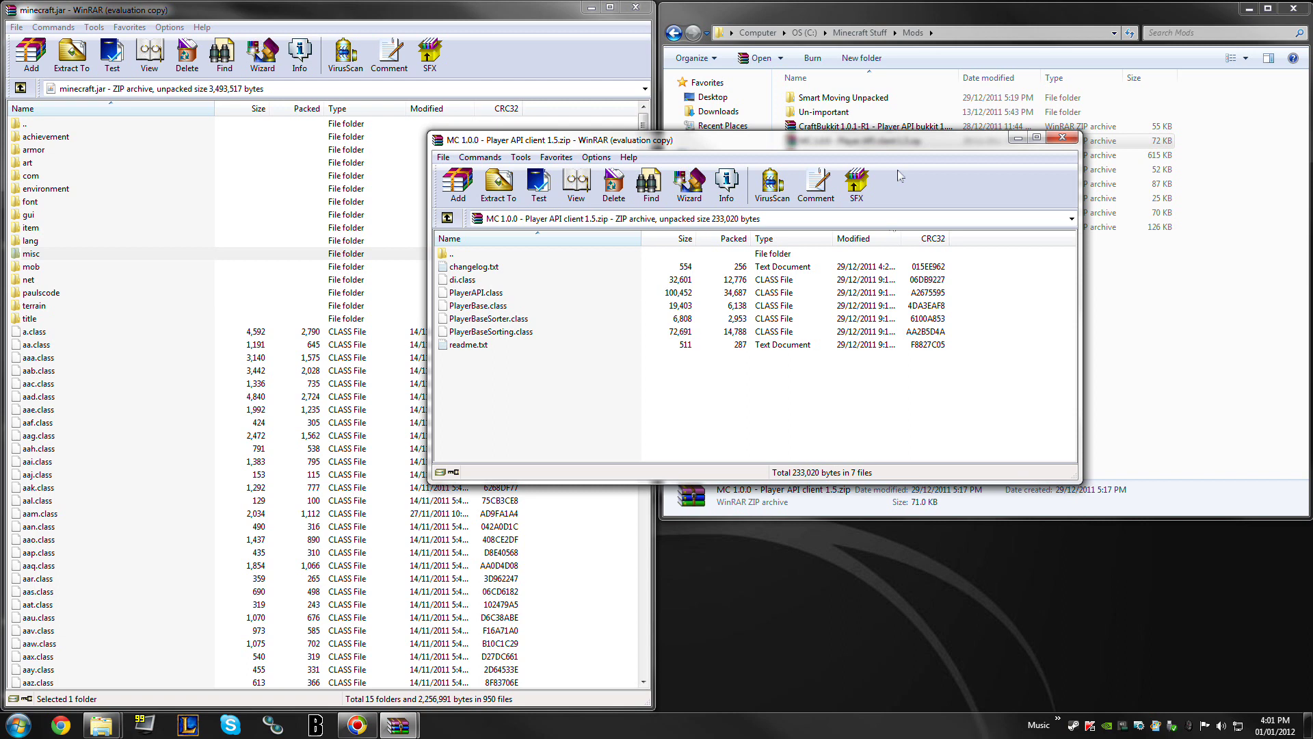
{"action": "left_click", "coordinate": [1063, 137]}
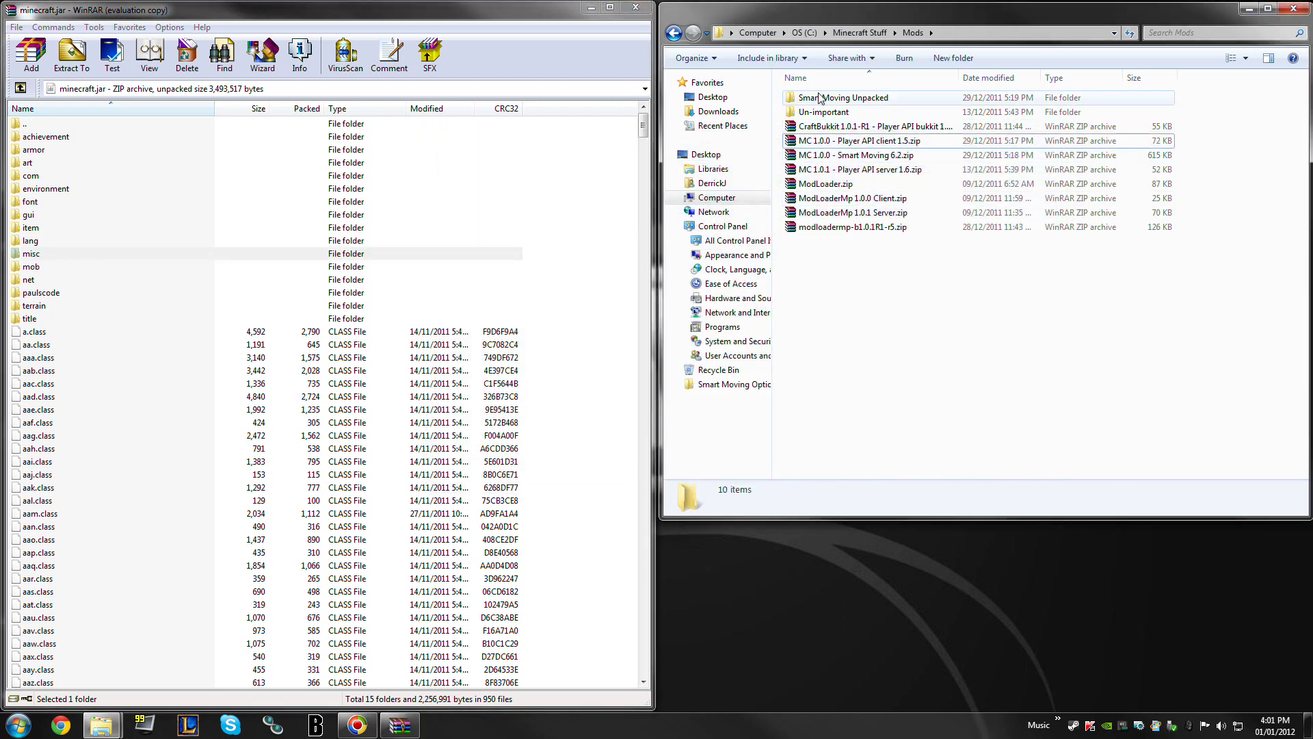
Step: Open SmartMoving Client for ModLoaderMp.zip from the Smart Moving Unpacked folder in WinRAR
{"action": "left_click", "coordinate": [837, 155]}
{"action": "left_click", "coordinate": [827, 100]}
{"action": "double_click", "coordinate": [827, 100]}
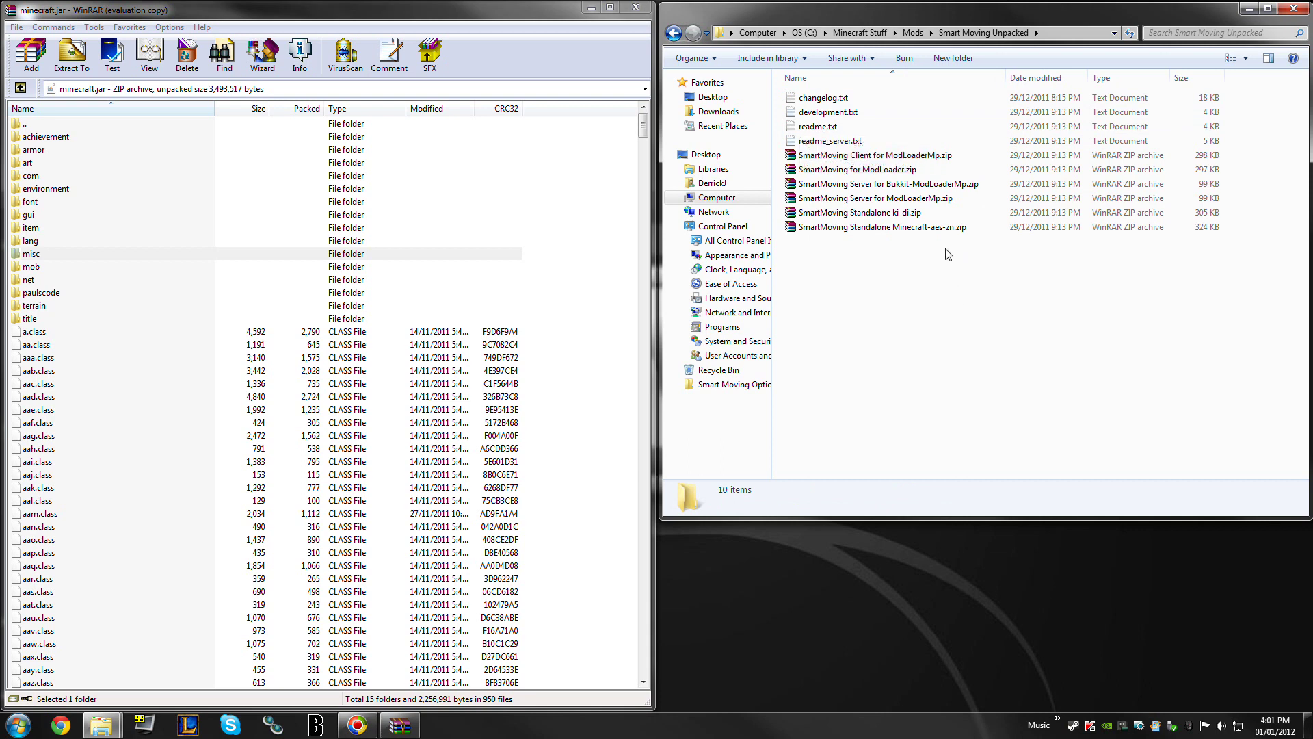
{"action": "left_click", "coordinate": [812, 156]}
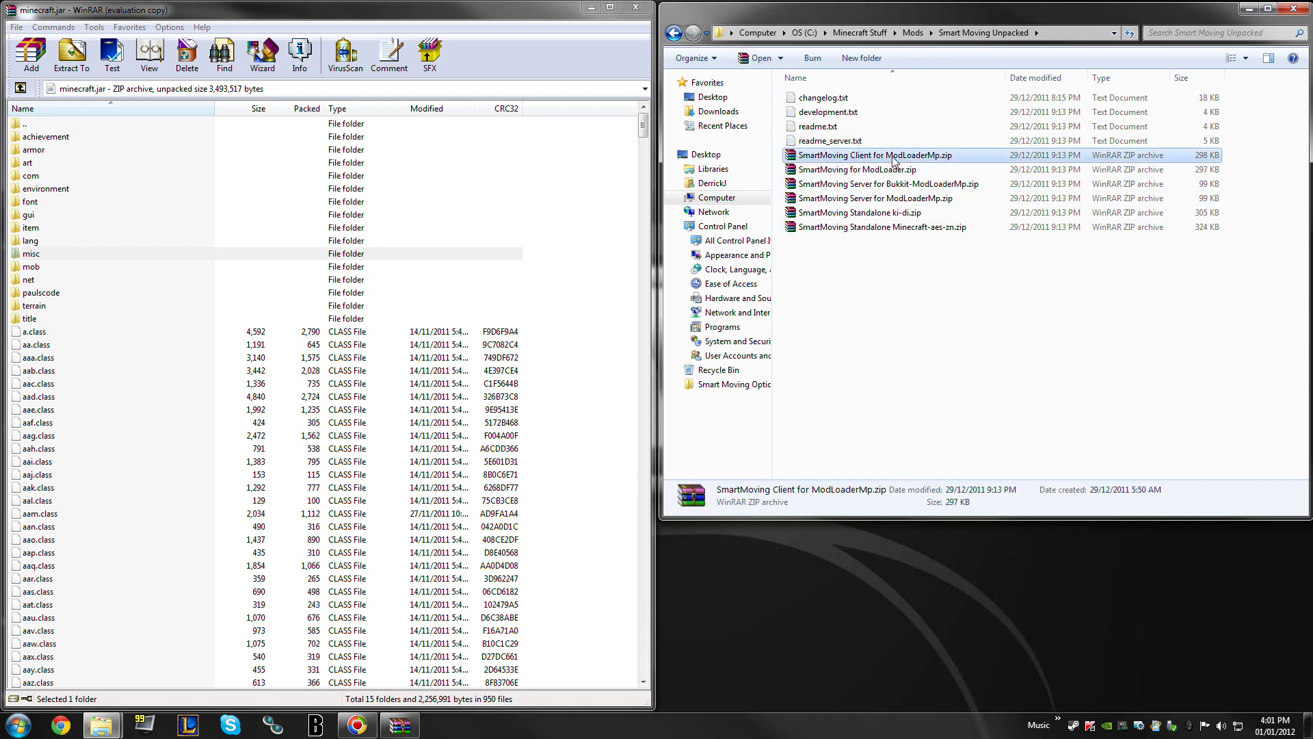
{"action": "left_click", "coordinate": [616, 255]}
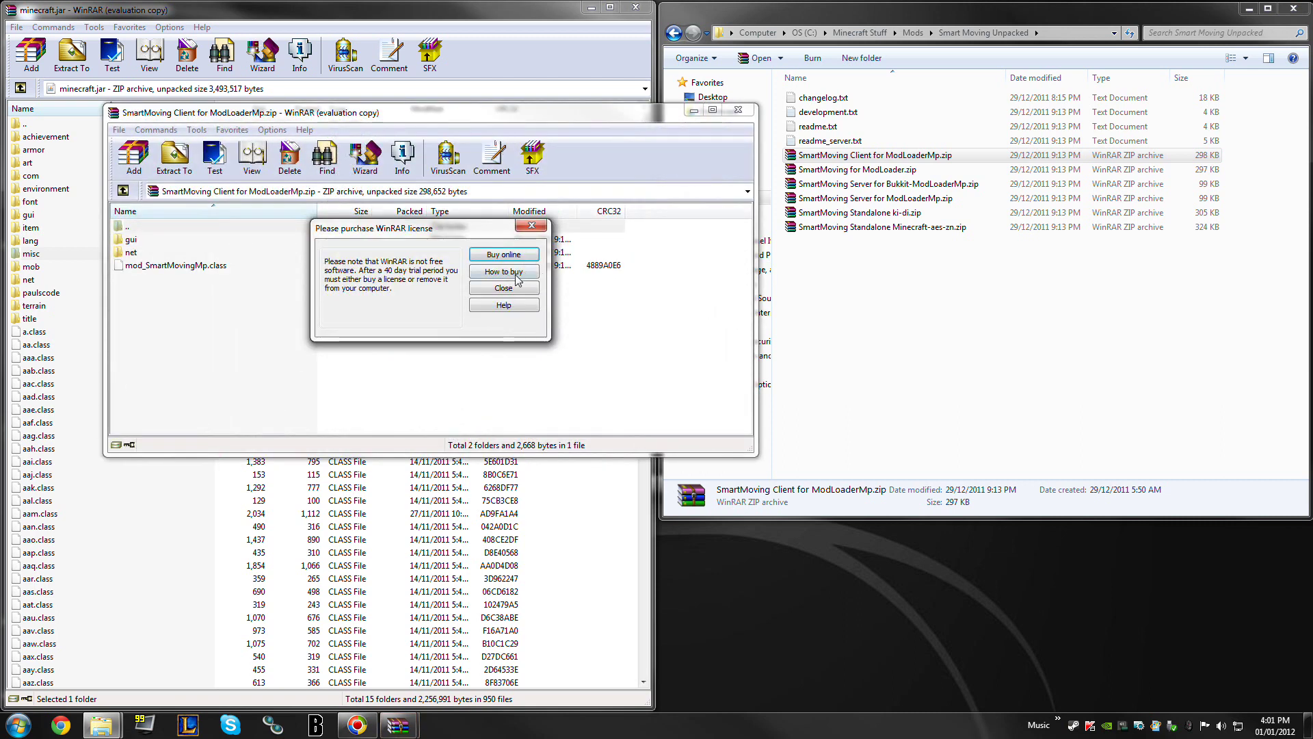
{"action": "left_click", "coordinate": [504, 288]}
{"action": "left_click_drag", "start_coordinate": [431, 113], "coordinate": [686, 144]}
Step: Drag gui, net and mod_SmartMovingMp.class into minecraft.jar, then close the SmartMoving archive
{"action": "left_click", "coordinate": [373, 272]}
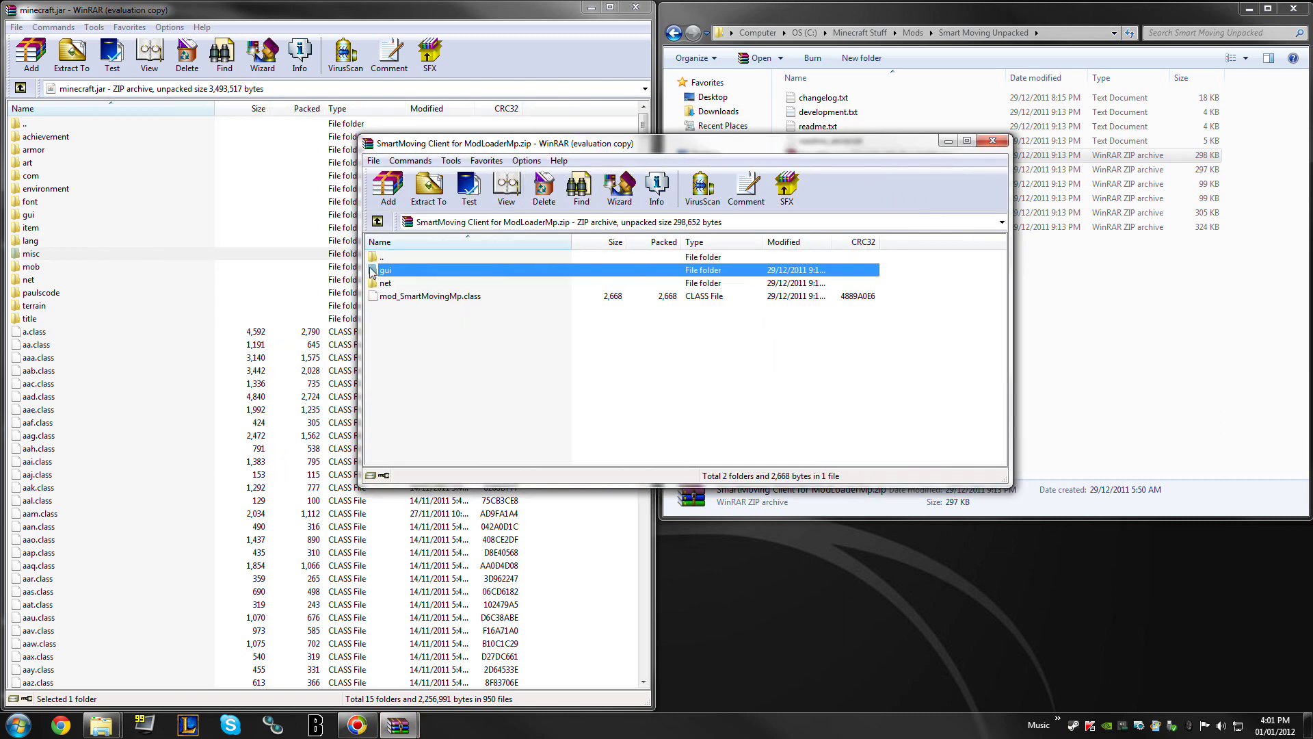
{"action": "left_click", "coordinate": [385, 299], "text": "shift"}
{"action": "left_click_drag", "start_coordinate": [232, 406], "coordinate": [209, 439]}
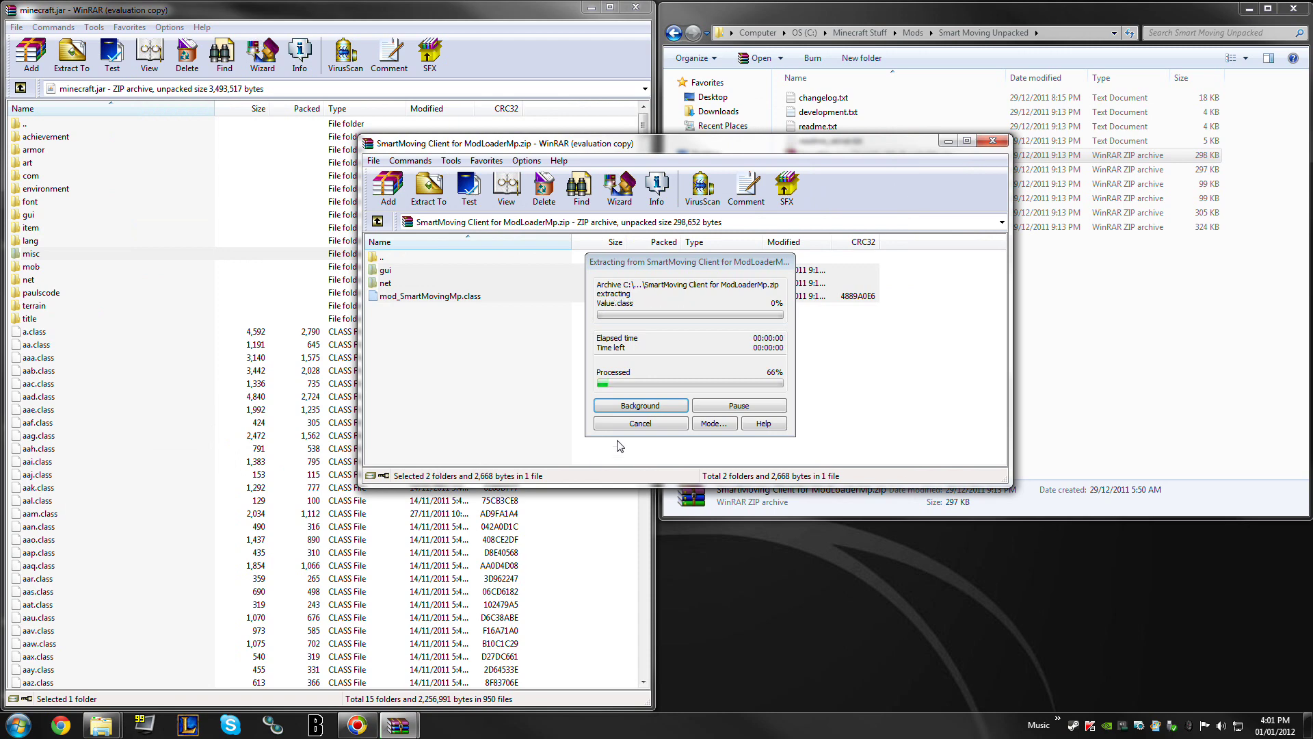
{"action": "left_click", "coordinate": [327, 474]}
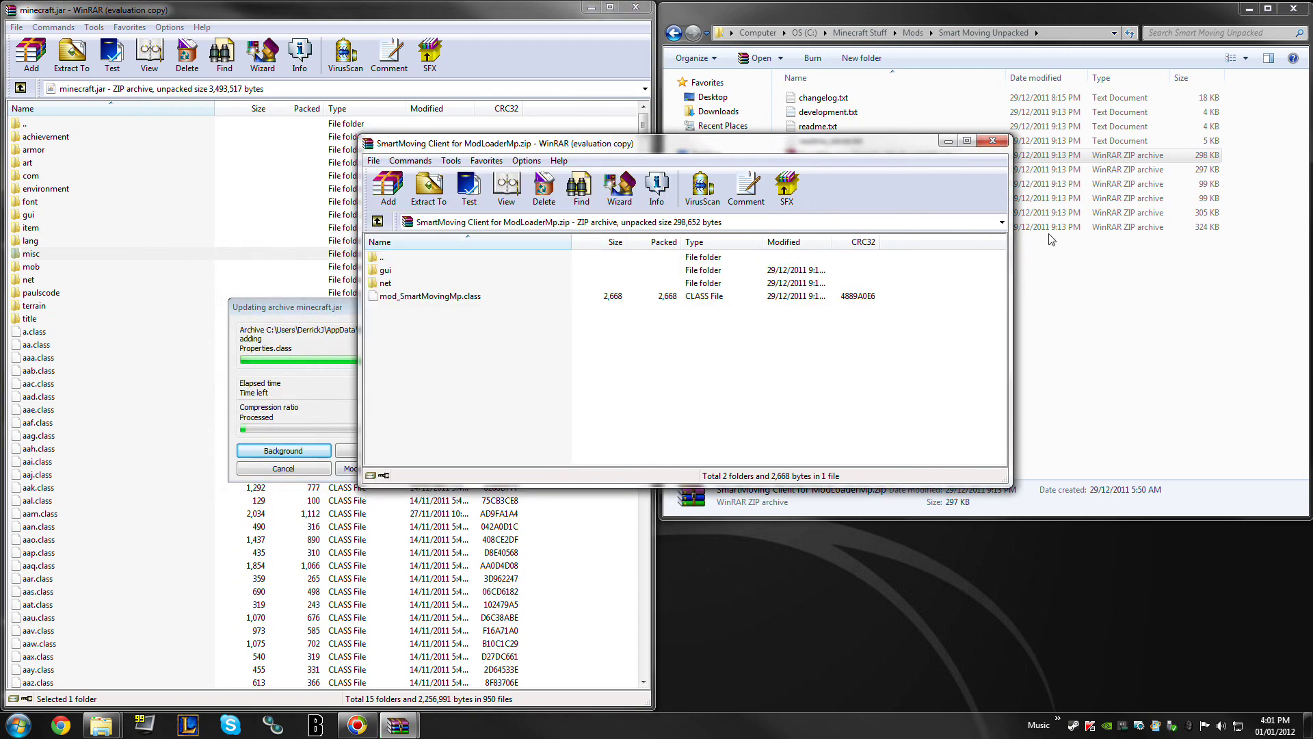
{"action": "left_click", "coordinate": [993, 140]}
{"action": "left_click", "coordinate": [1082, 384]}
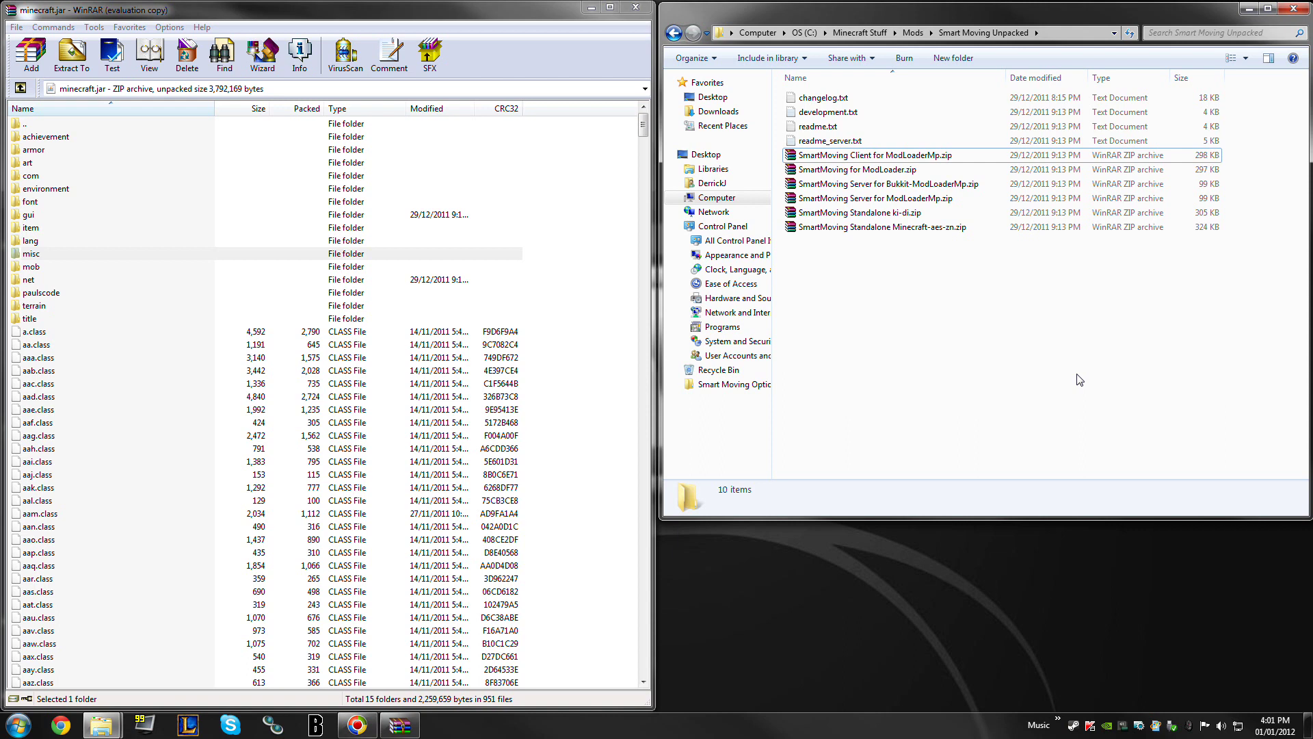
Step: Close the minecraft.jar archive and both Explorer folder windows, then launch Minecraft from the desktop shortcut
{"action": "left_click", "coordinate": [628, 6]}
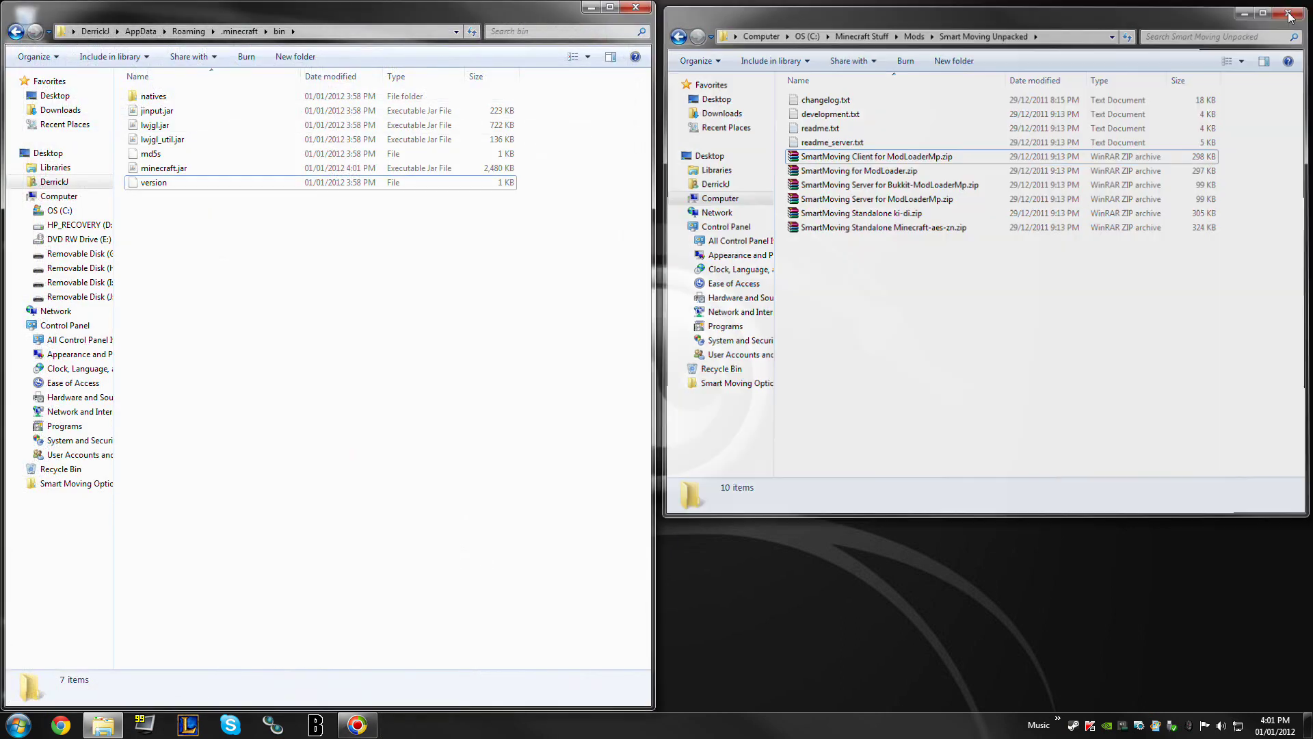
{"action": "left_click", "coordinate": [1293, 8]}
{"action": "left_click", "coordinate": [635, 7]}
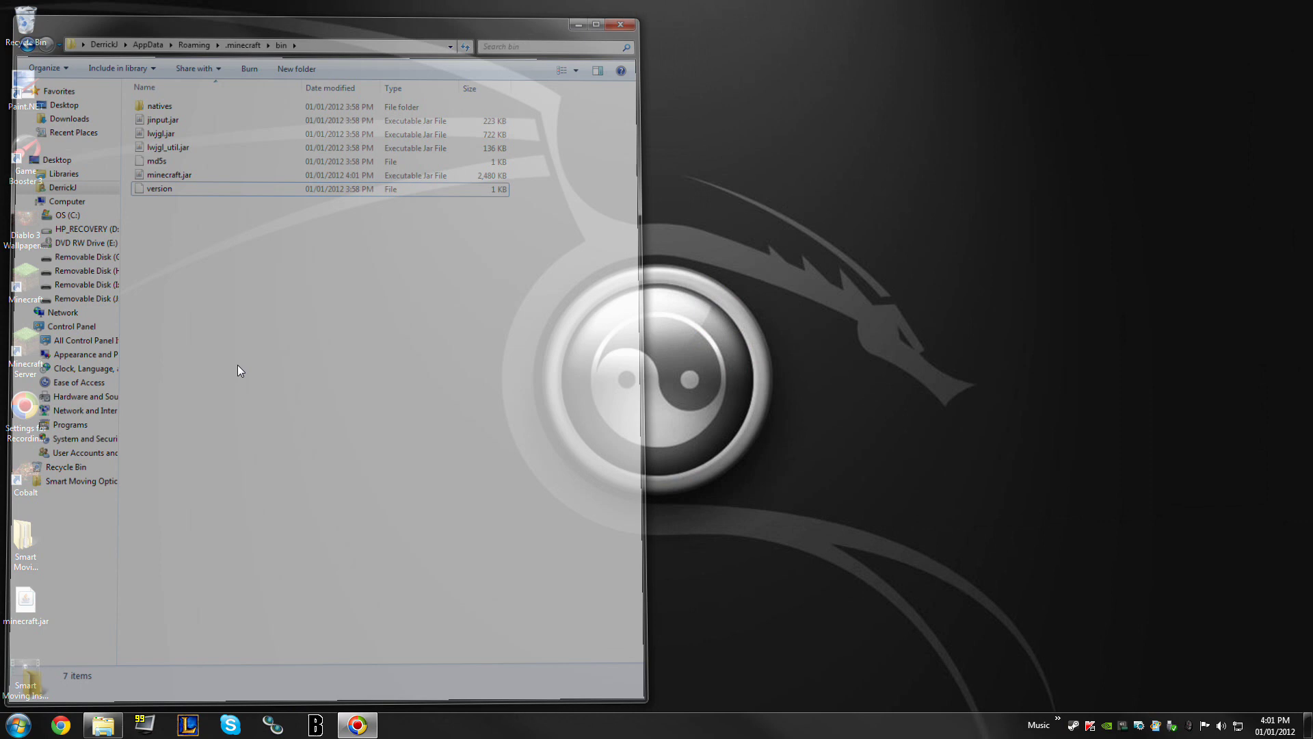
{"action": "double_click", "coordinate": [36, 296]}
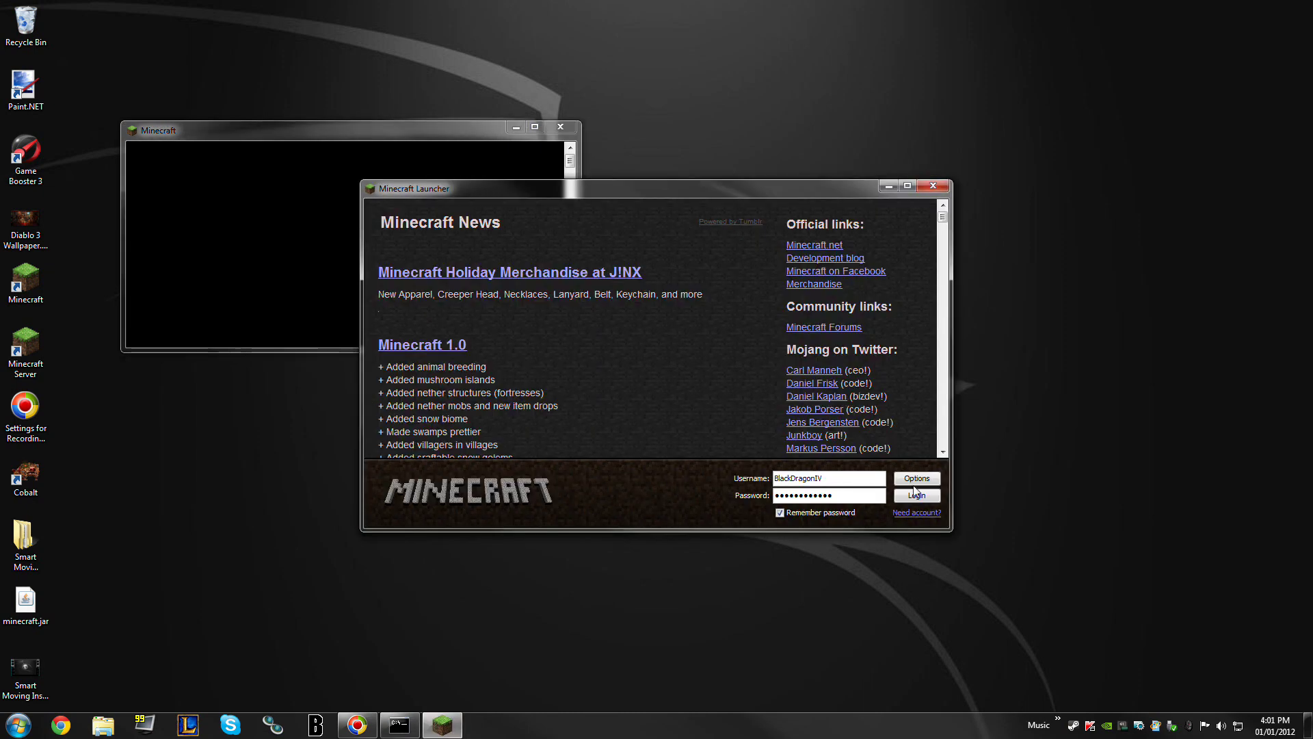
Step: Log in and bind the Sprint control to LCONTROL in the Controls settings
{"action": "left_click", "coordinate": [916, 494]}
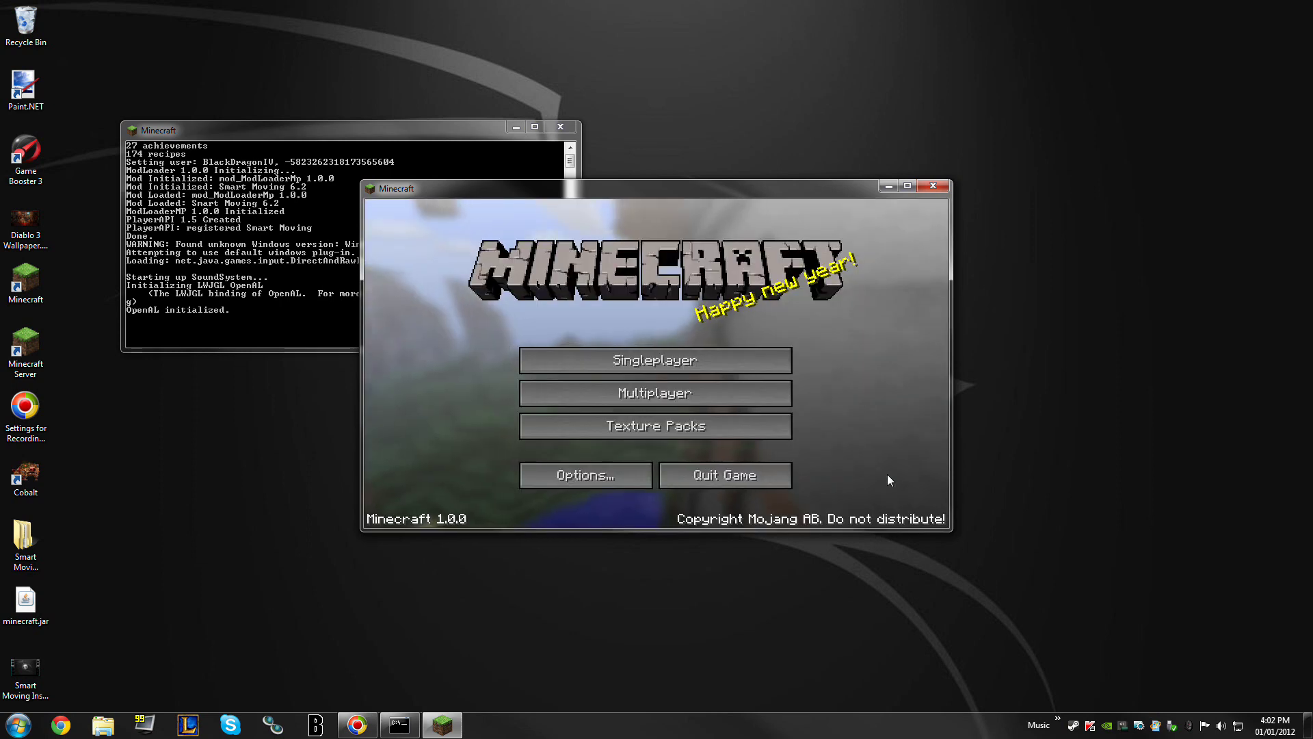
{"action": "left_click", "coordinate": [599, 473]}
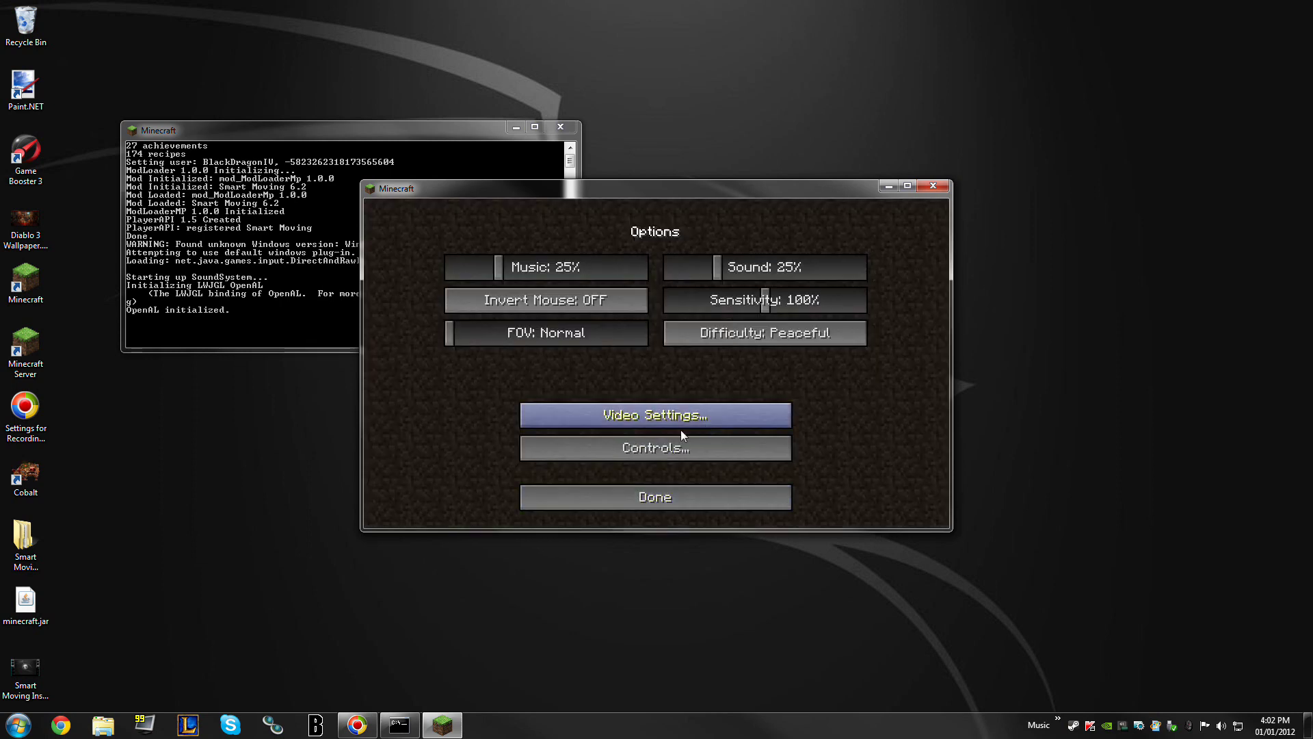
{"action": "left_click", "coordinate": [666, 413]}
{"action": "left_click", "coordinate": [655, 495]}
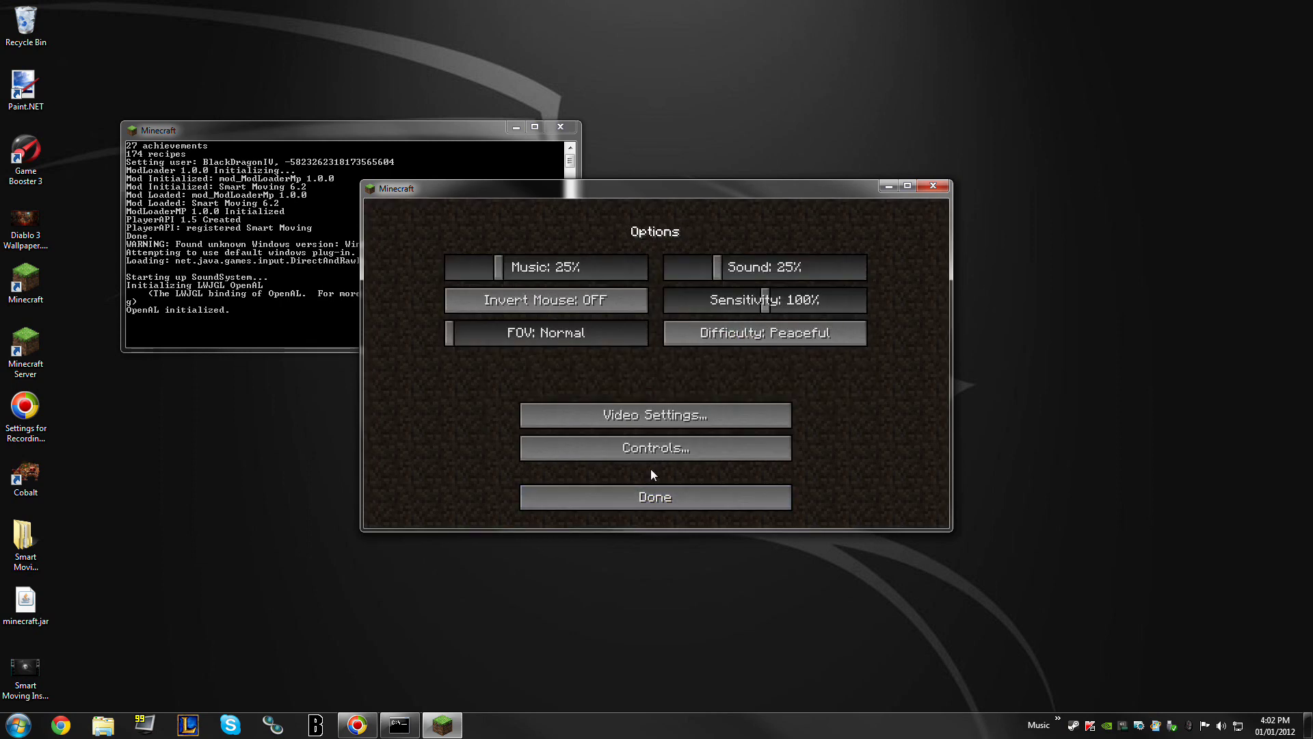
{"action": "left_click", "coordinate": [715, 445]}
{"action": "key", "text": "ctrl"}
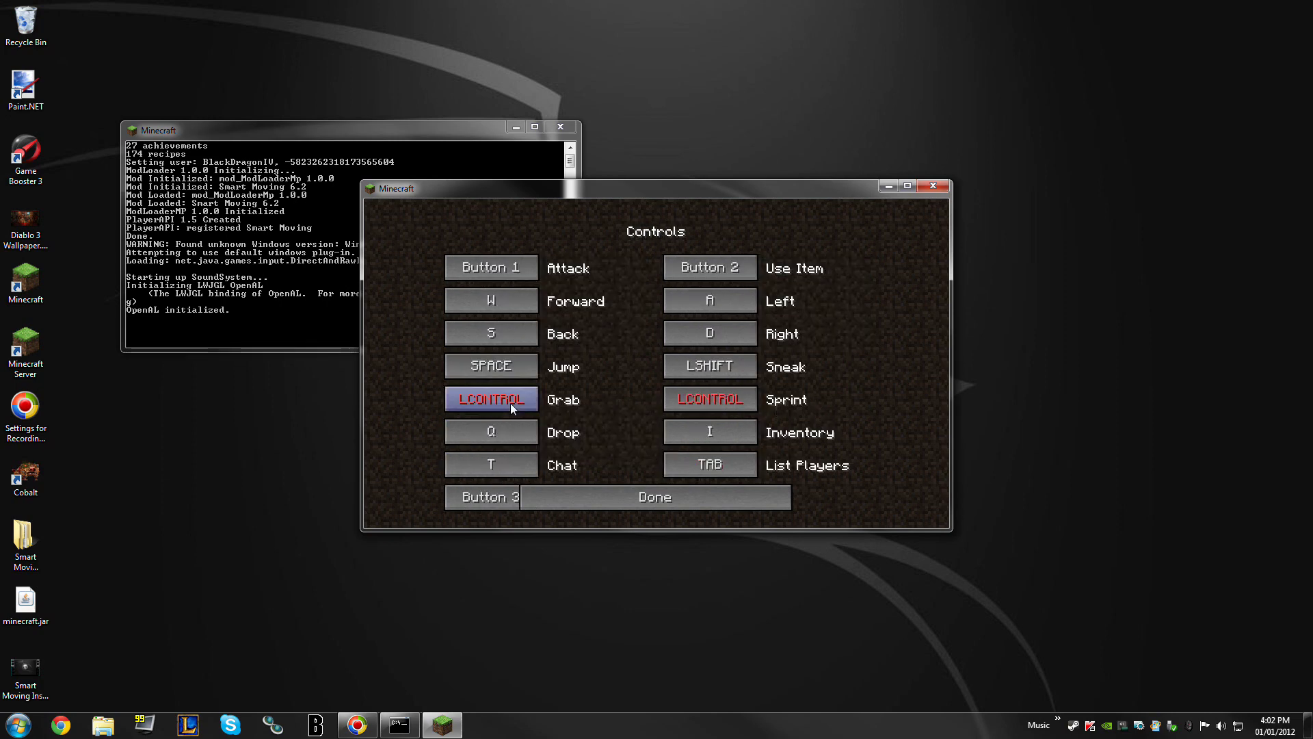
{"action": "left_click", "coordinate": [631, 503]}
{"action": "left_click", "coordinate": [630, 498]}
Step: Start playing the first world in the Singleplayer list
{"action": "left_click", "coordinate": [597, 359]}
{"action": "left_click", "coordinate": [581, 260]}
{"action": "left_click", "coordinate": [590, 466]}
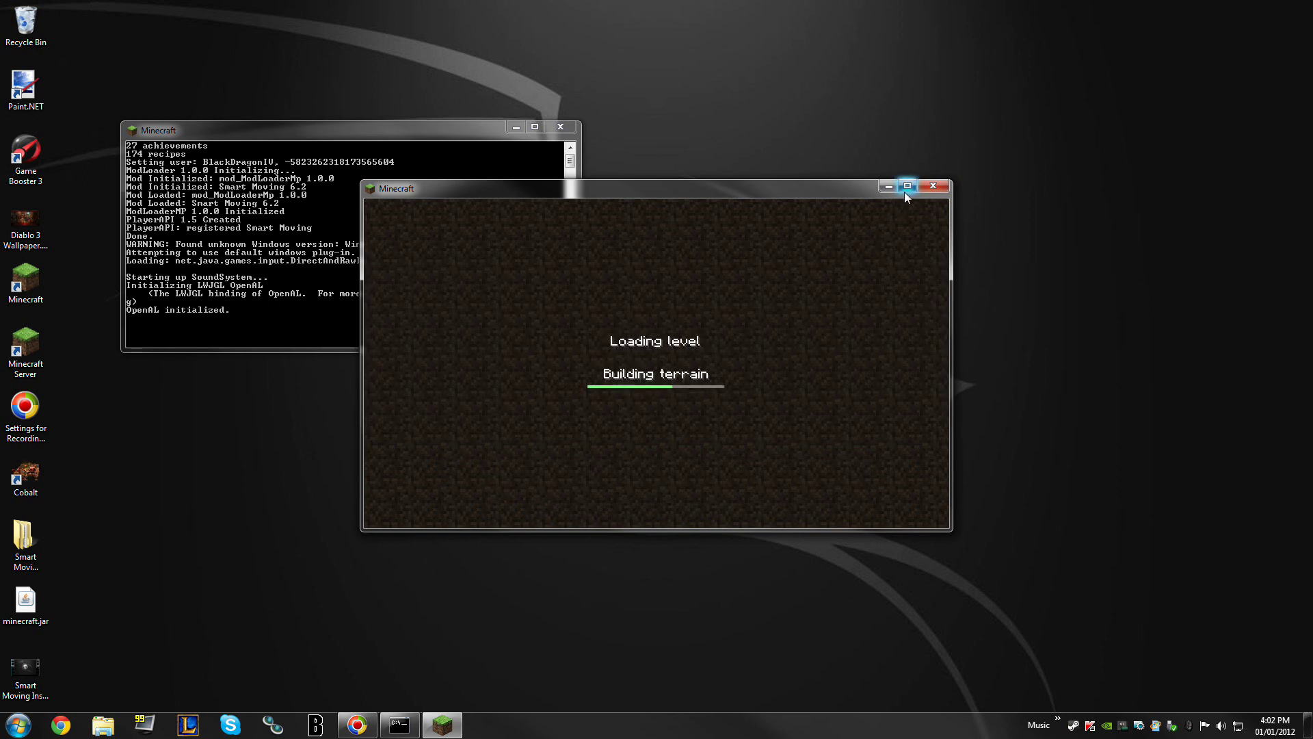
Step: Maximize the game window, switch to third-person view and swim up the river
{"action": "left_click", "coordinate": [907, 186]}
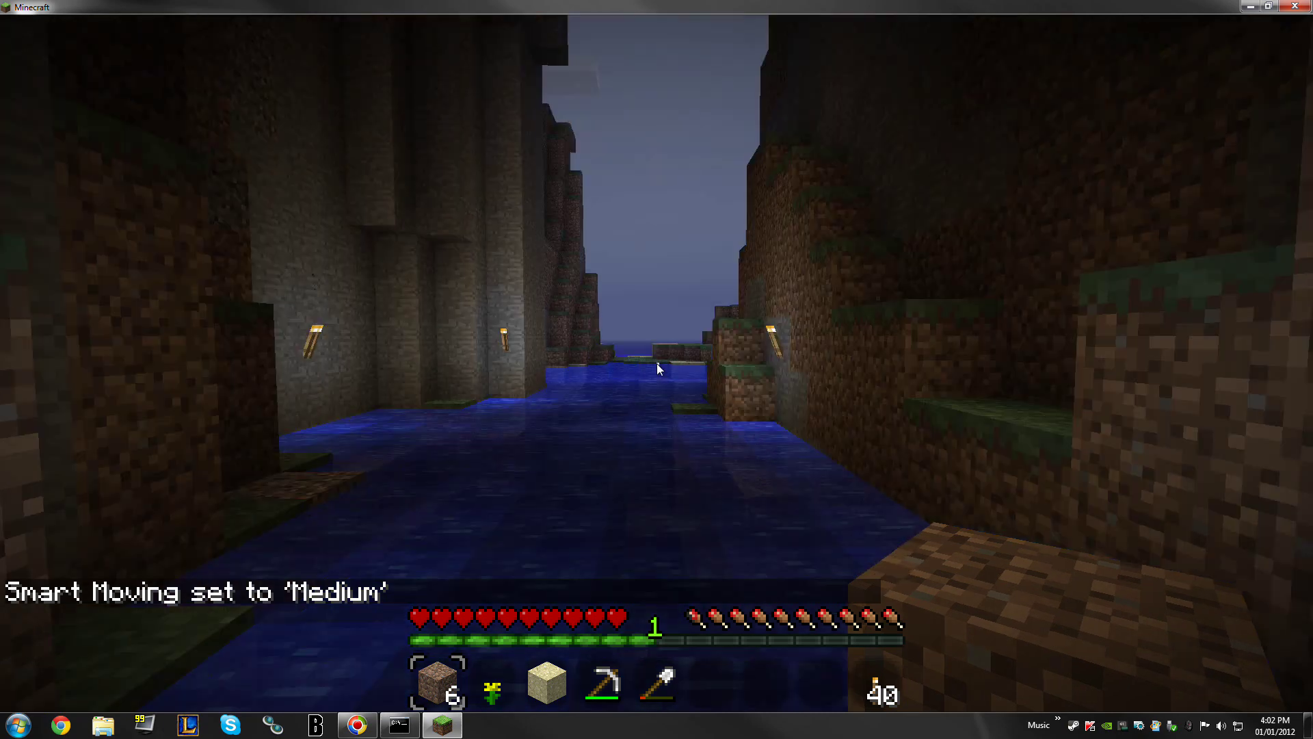
{"action": "key", "text": "F5"}
{"action": "key", "text": "w"}
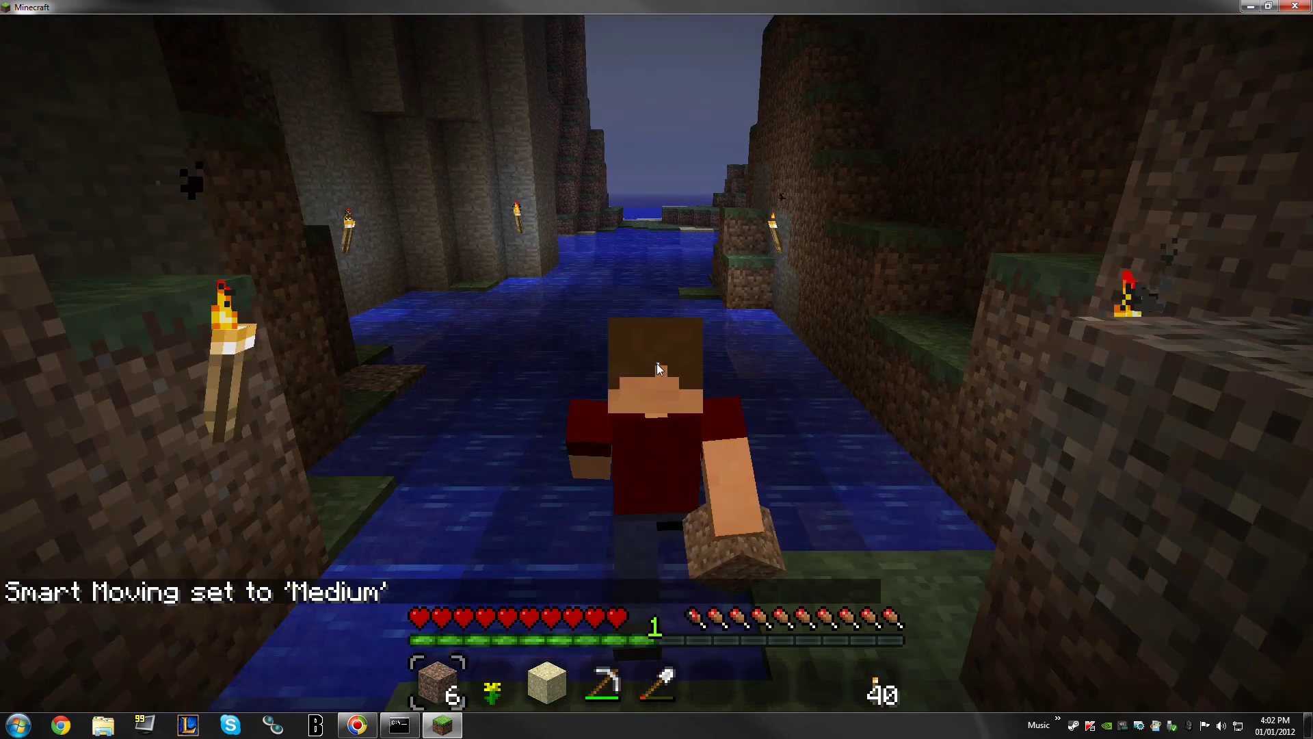
{"action": "key", "text": "w"}
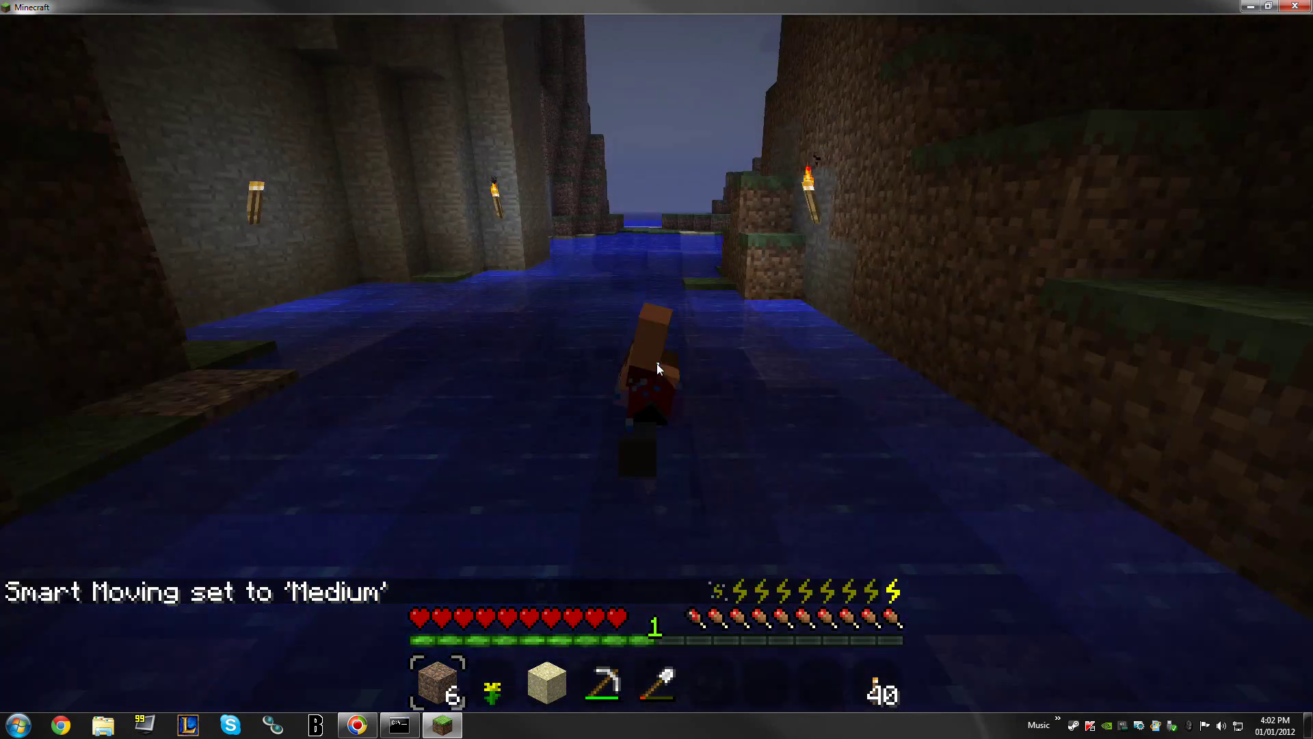
Step: Dive underwater, resurface, swim into the torch-lit cave and climb onto the bank
{"action": "key", "text": "w"}
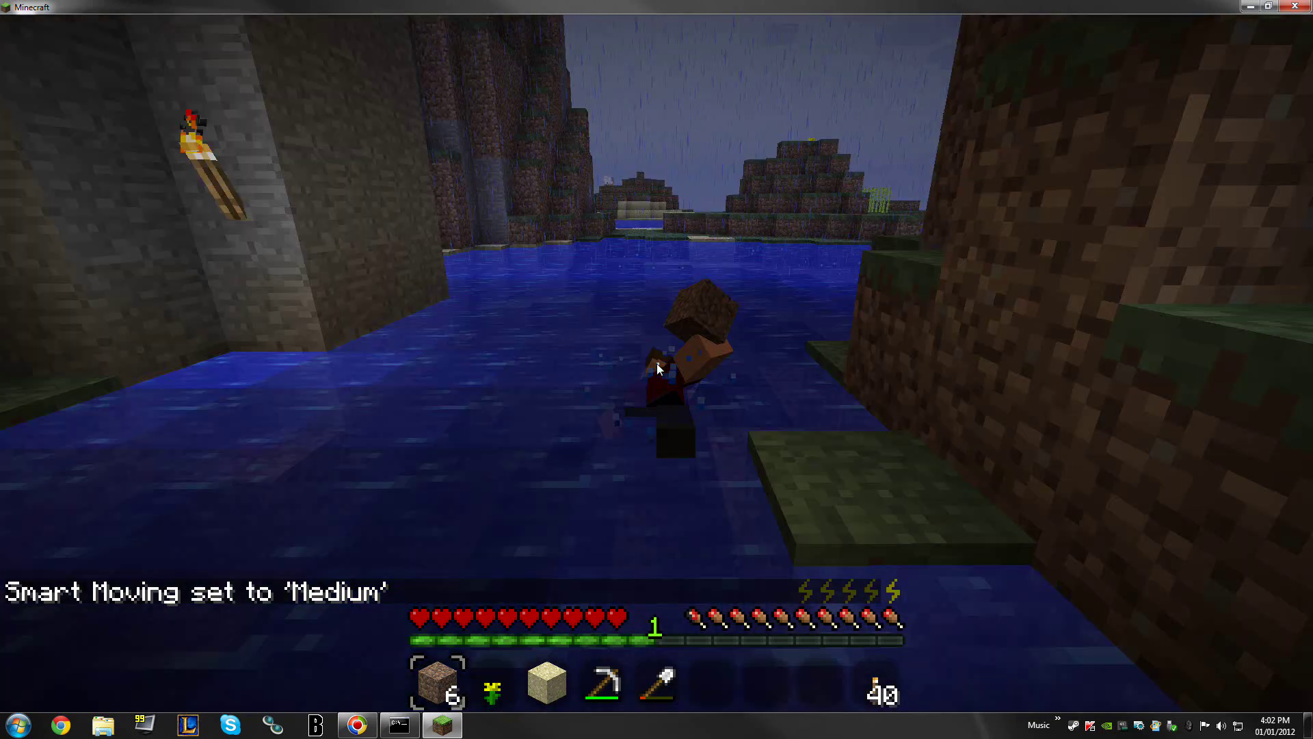
{"action": "key", "text": "w"}
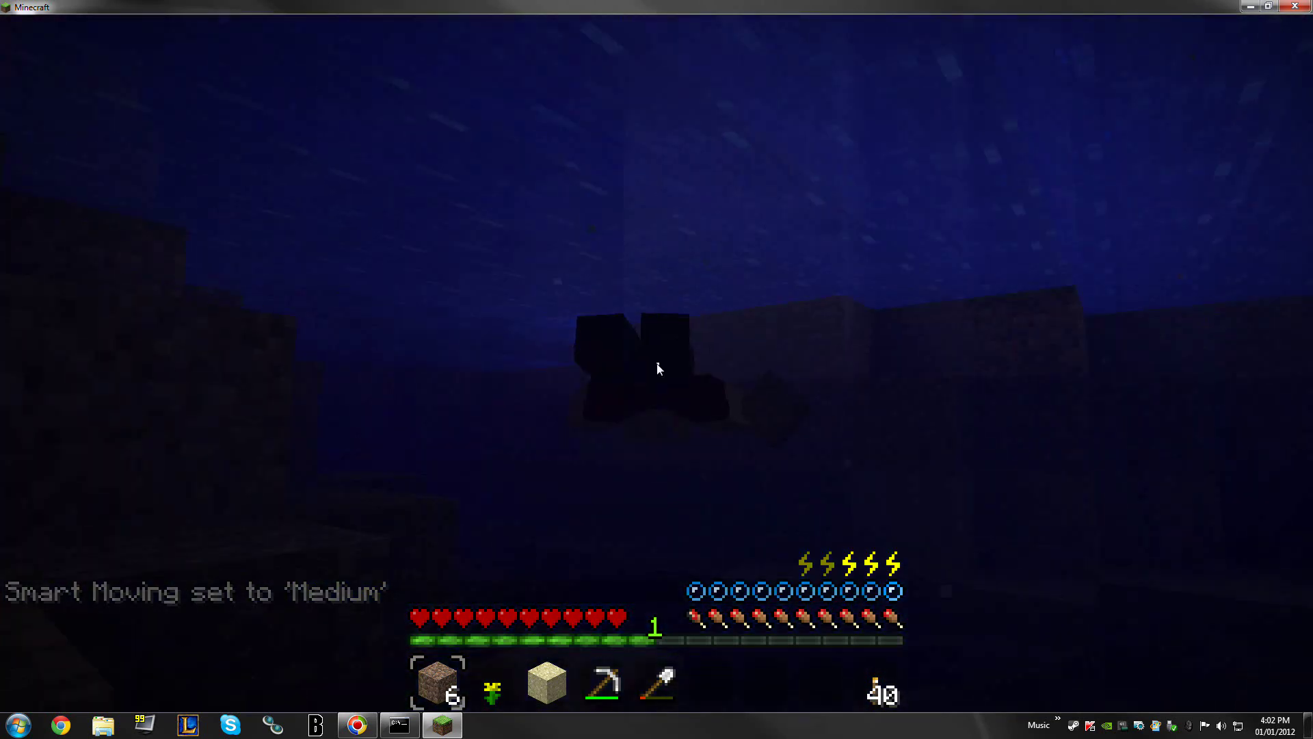
{"action": "key", "text": "w"}
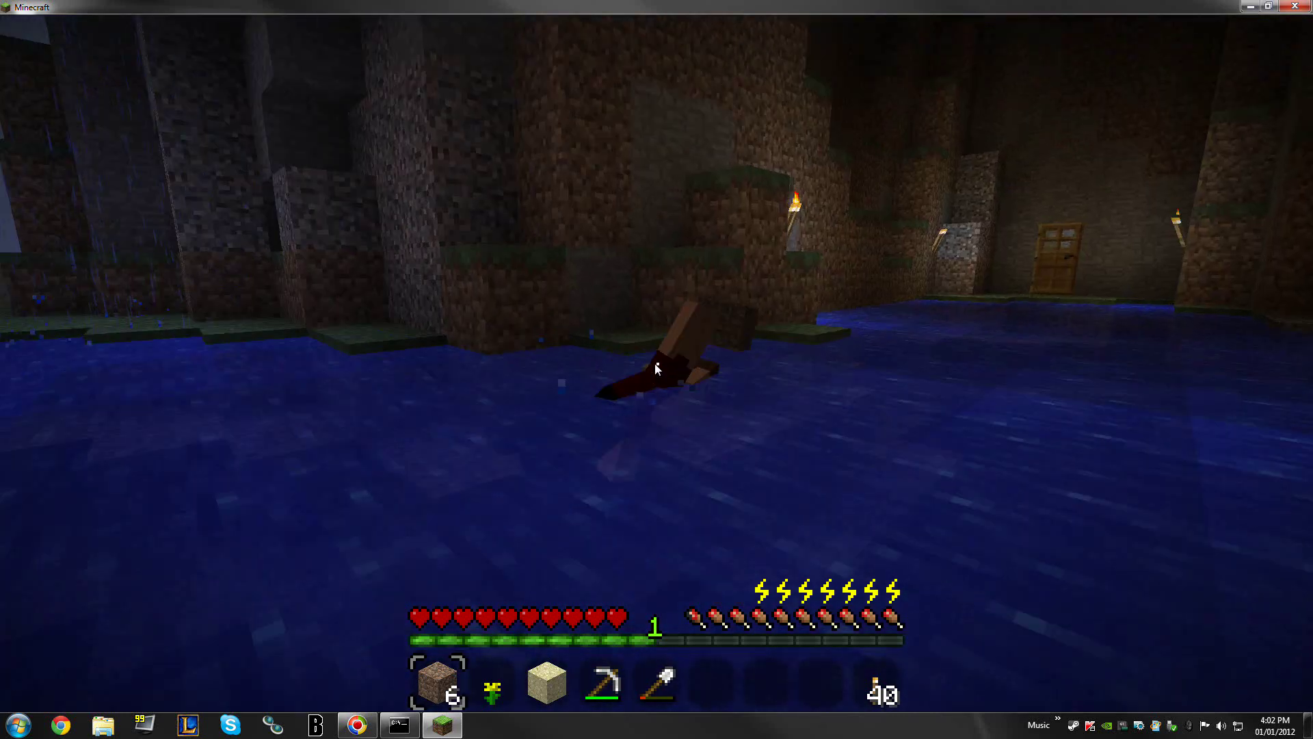
{"action": "key", "text": "w"}
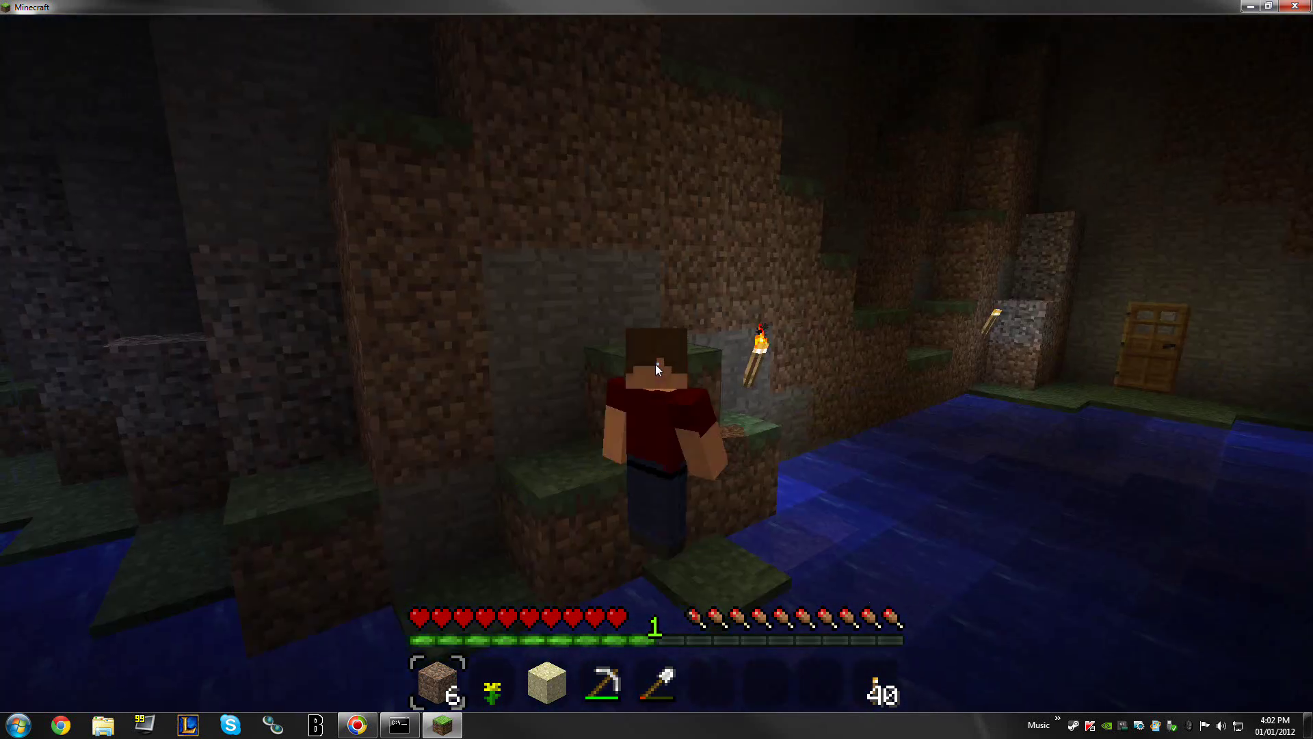